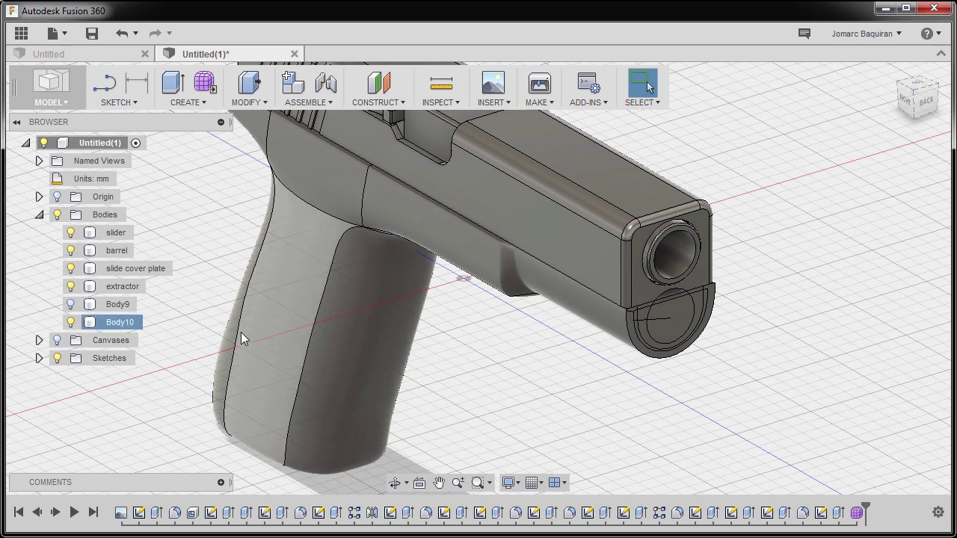
Step: Rename Body9 as reference-frame and Body10 as frame
left_click(118, 305)
double_click(119, 305)
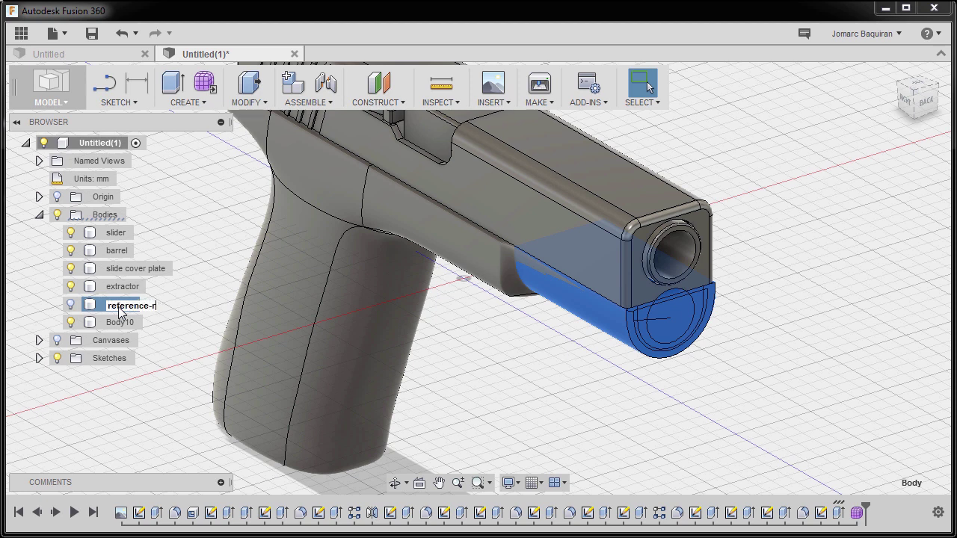
key("Return")
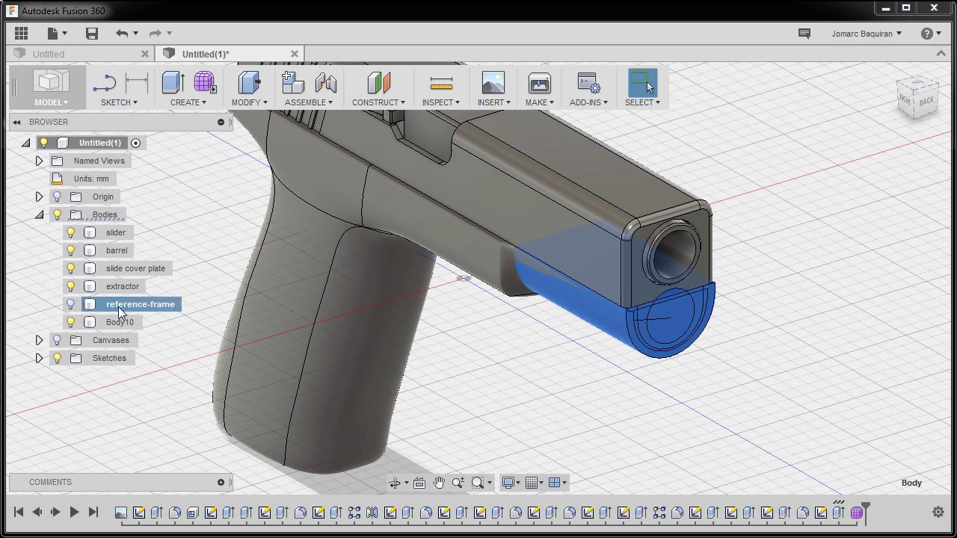
left_click(122, 322)
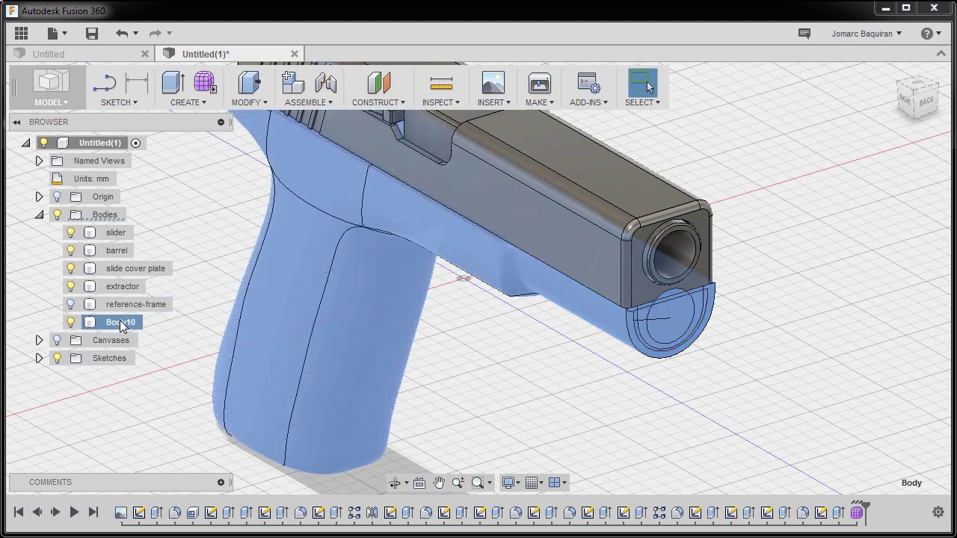
double_click(122, 322)
key("Return")
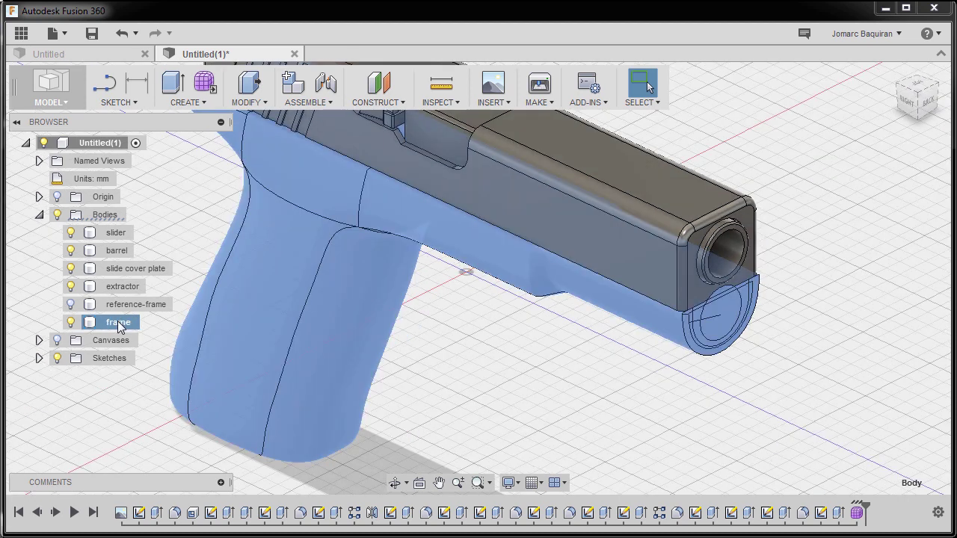
Step: Fillet the outer edge of the frame's front end with a 2 mm constant radius
scroll(672, 347, "up", 3)
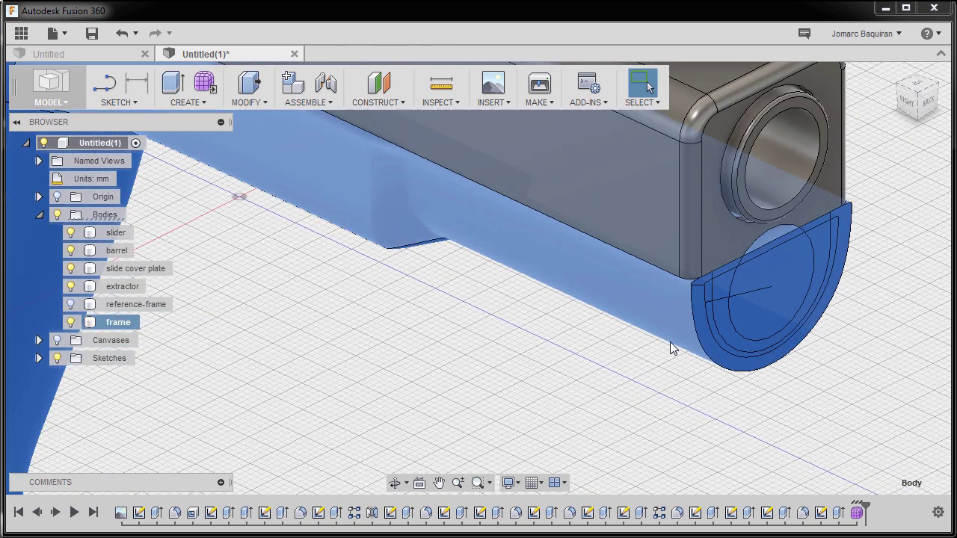
scroll(672, 342, "up", 5)
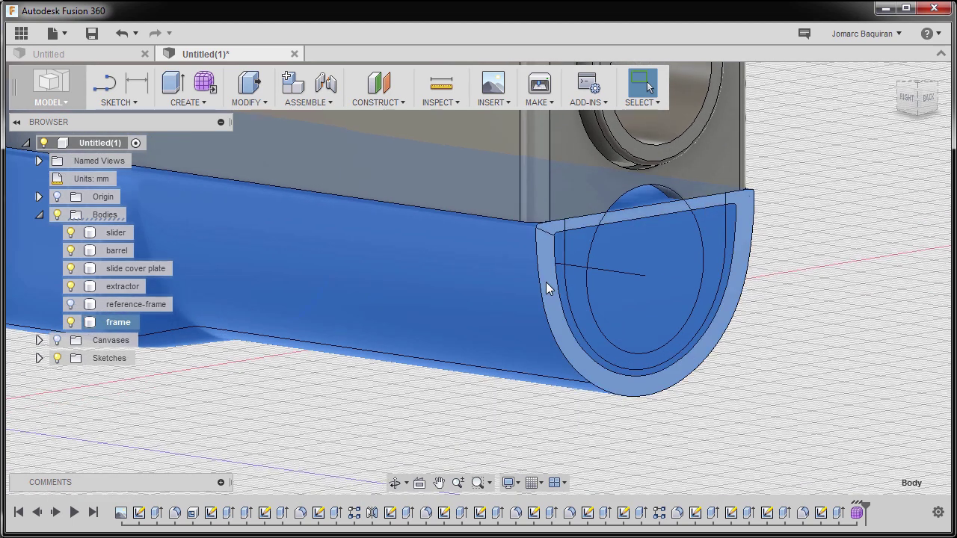
key("f")
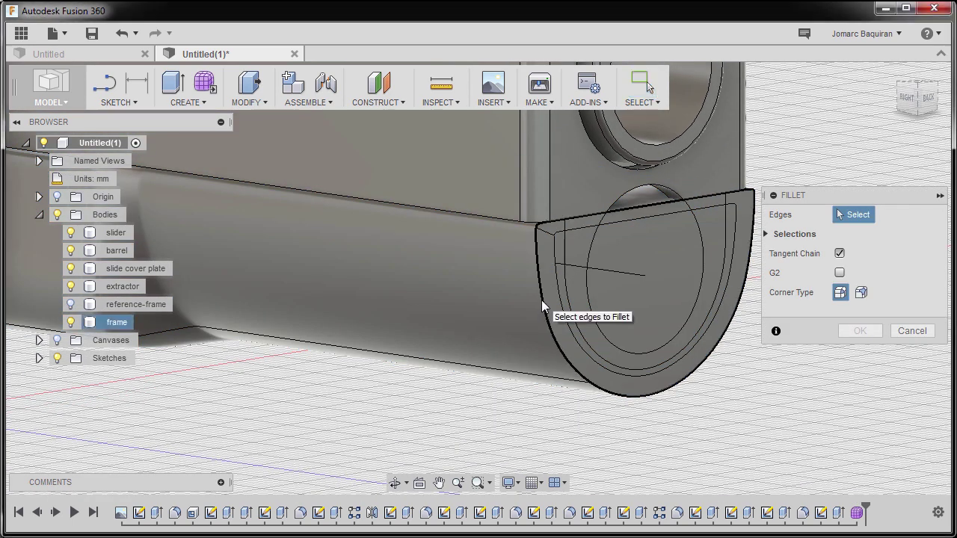
left_click(541, 300)
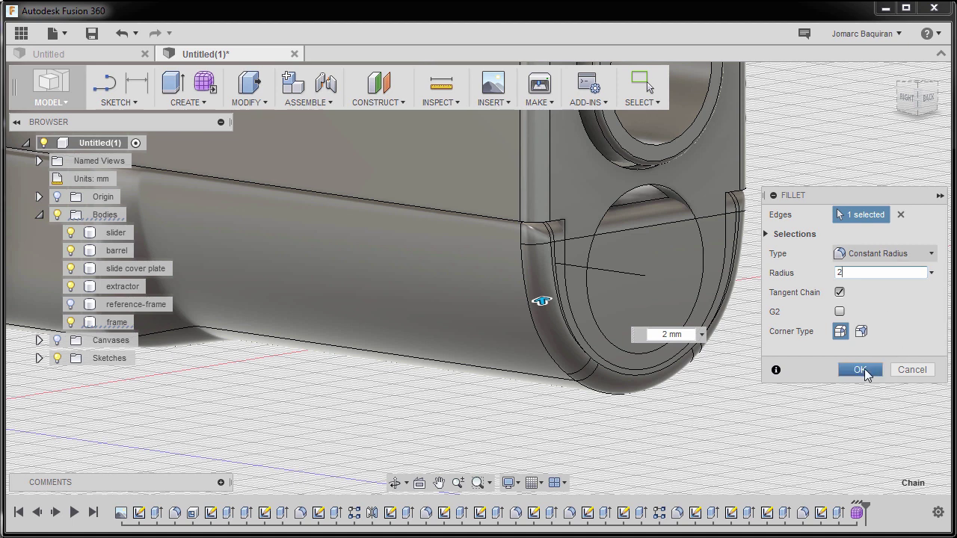
left_click(859, 370)
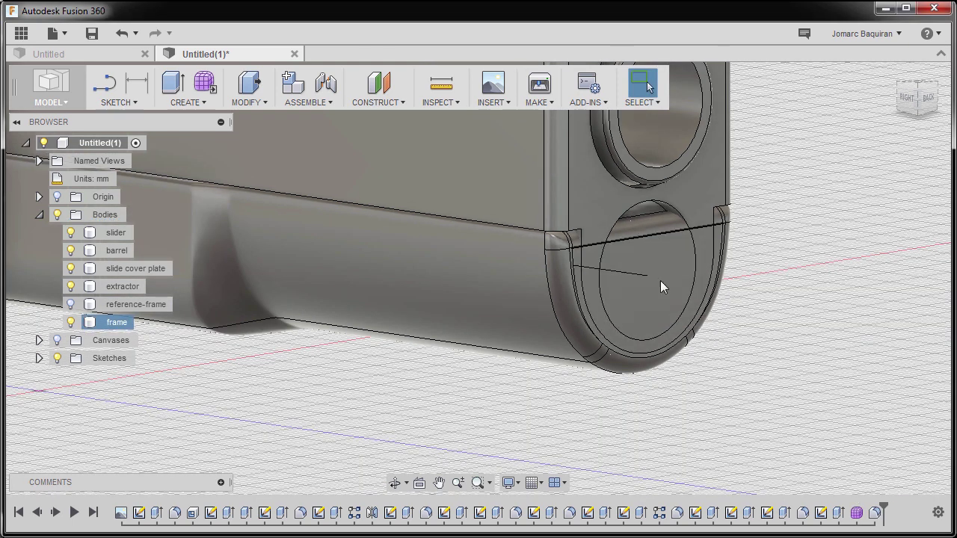
Step: Create a sketch on the slider's front face
middle_click_drag(660, 280, 749, 178, "shift")
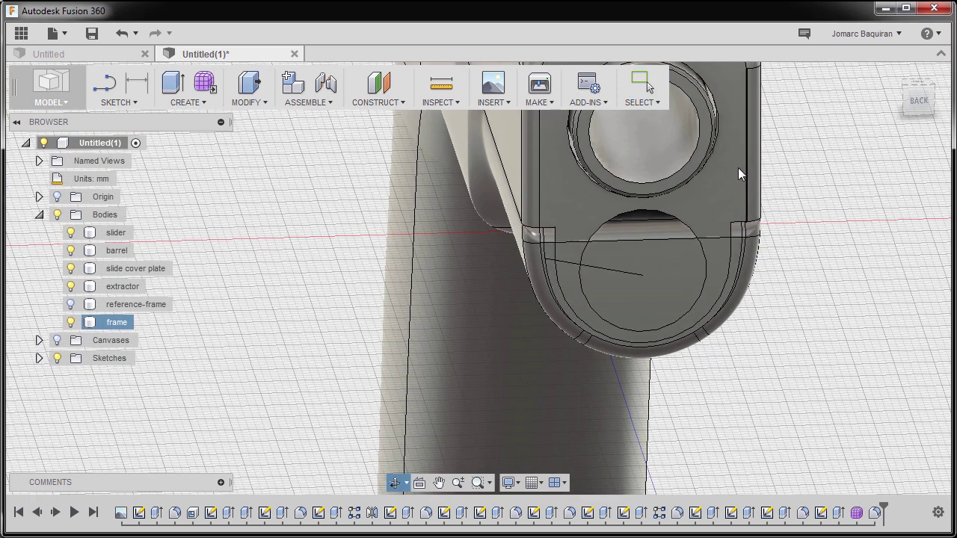
left_click(721, 189)
right_click(721, 189)
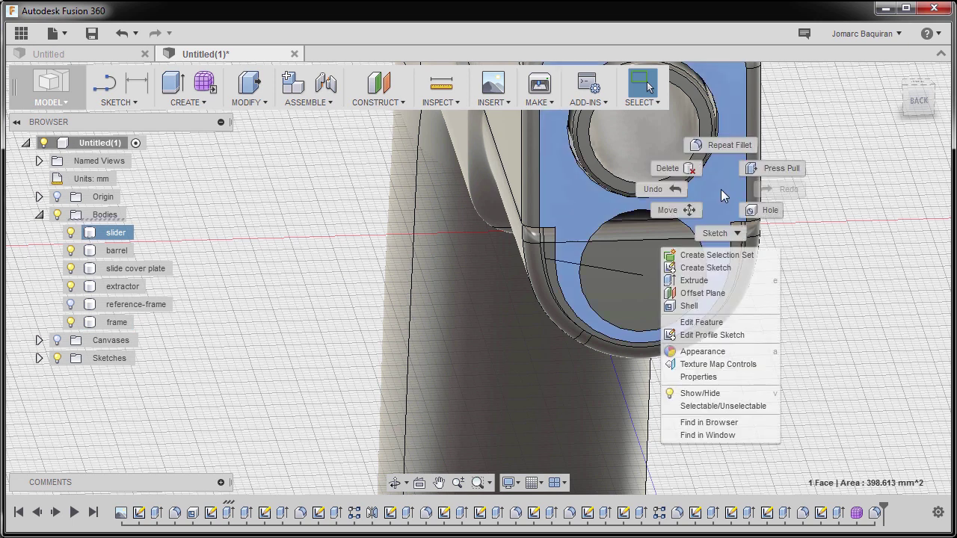
left_click(695, 268)
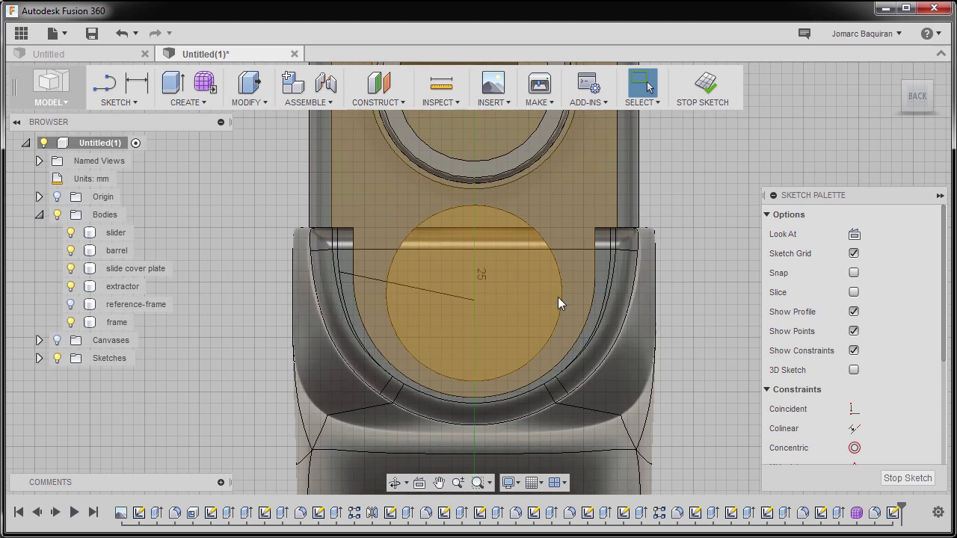
Step: Offset the two vertical edges and the connecting arc of the slider's lower front outline outward by 0.3 mm
key("o")
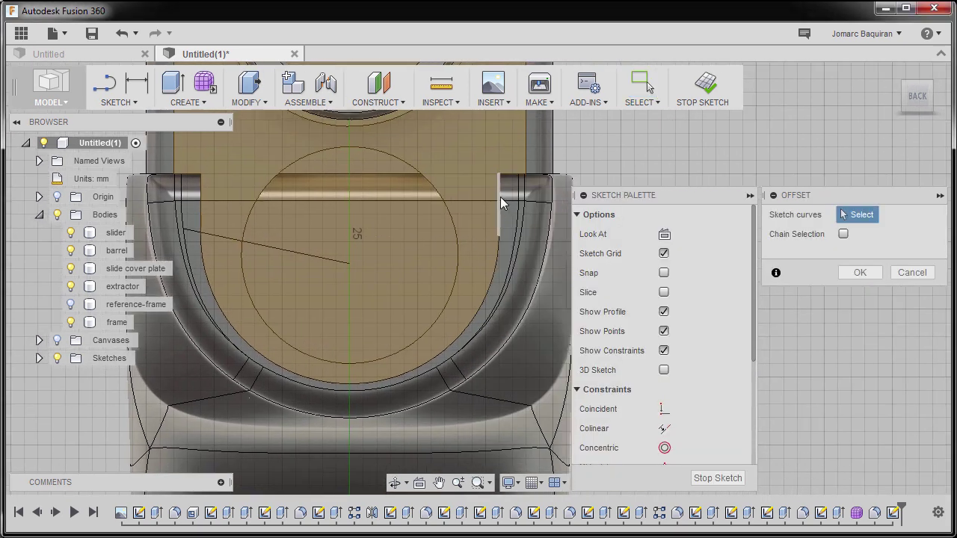
left_click(501, 198)
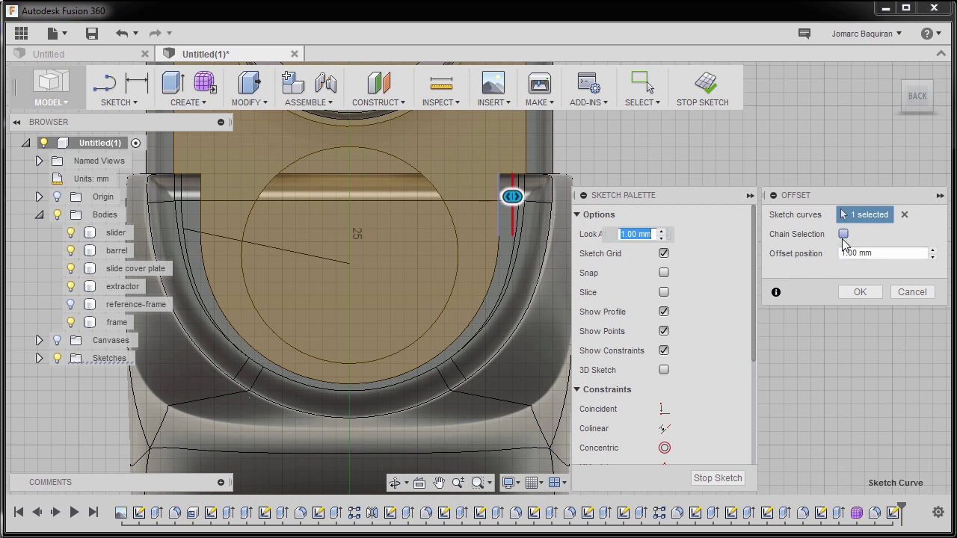
left_click(501, 258)
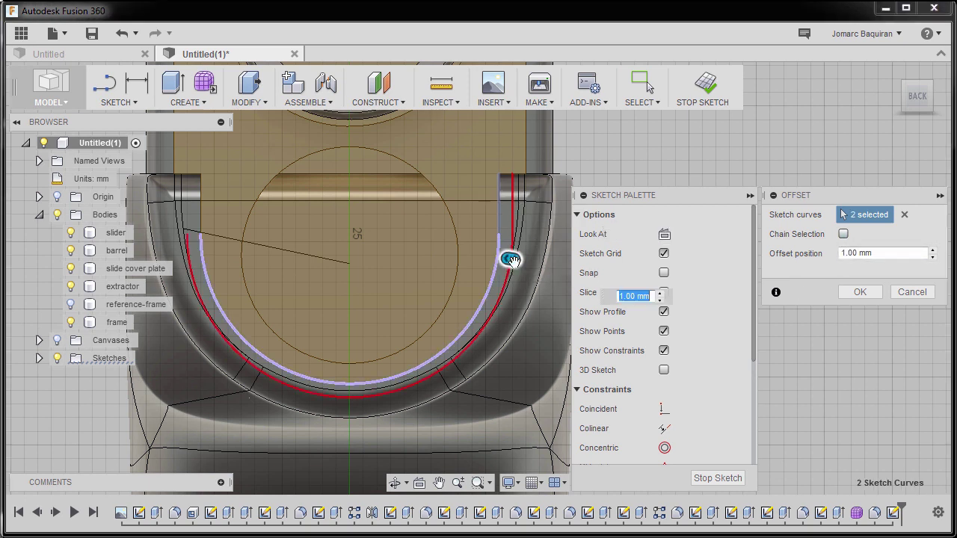
left_click(200, 187)
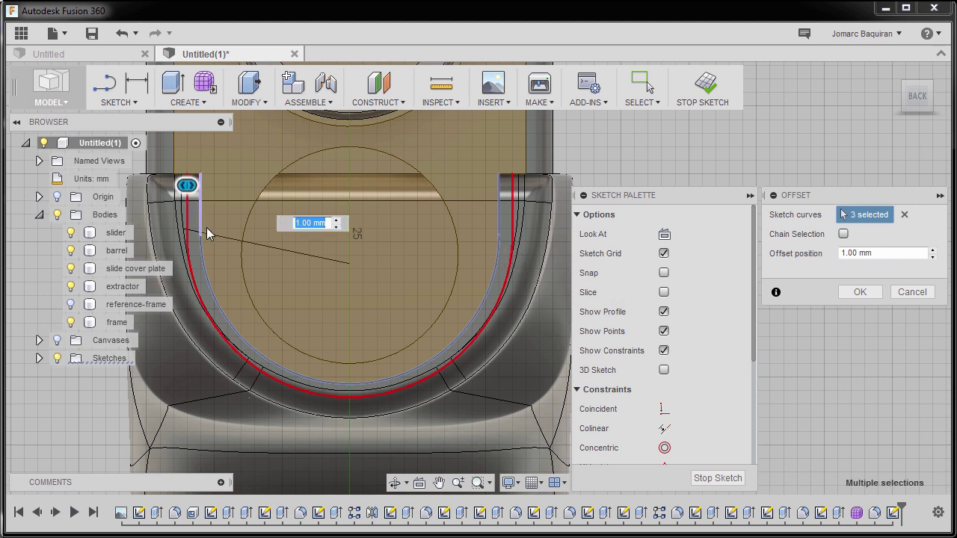
middle_click_drag(334, 263, 363, 279)
type(".3")
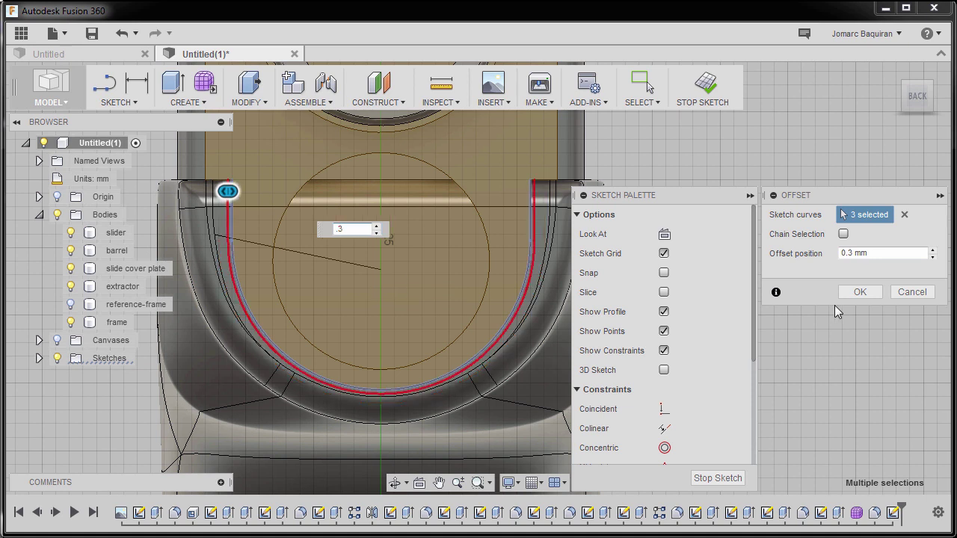
left_click(860, 292)
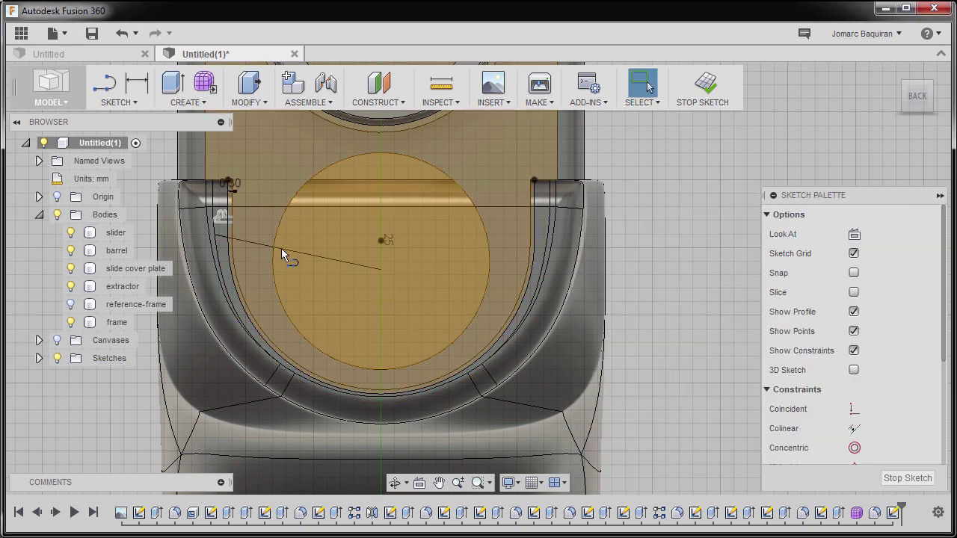
Step: Close the offset outline with two vertical lines rising from its ends and a horizontal line joining them below the barrel
key("l")
scroll(266, 187, "up", 10)
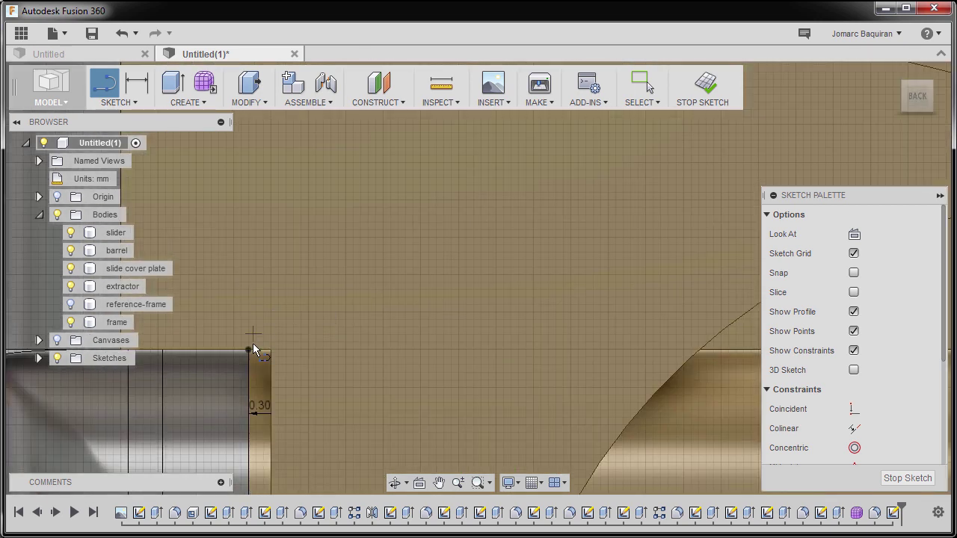
left_click(248, 349)
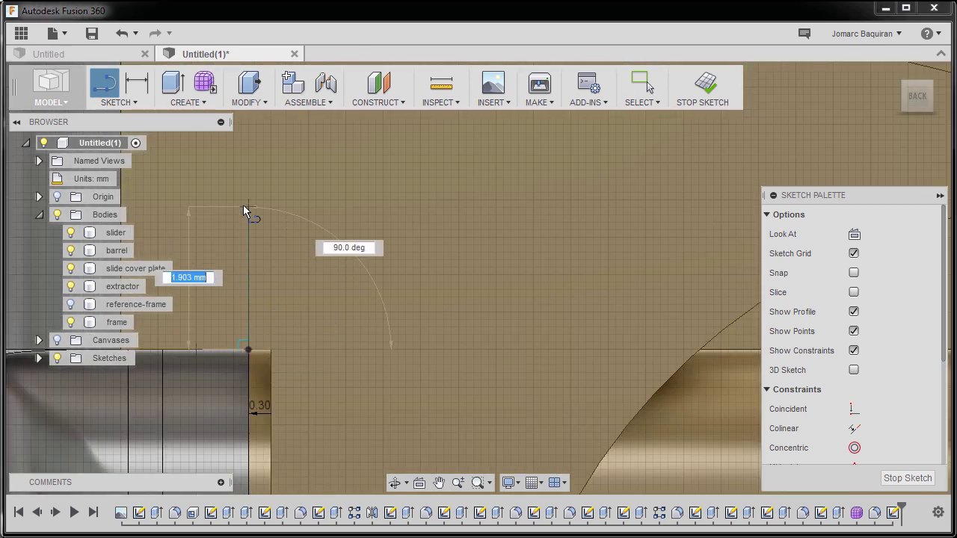
scroll(246, 206, "down", 3)
left_click(250, 190)
scroll(360, 213, "down", 3)
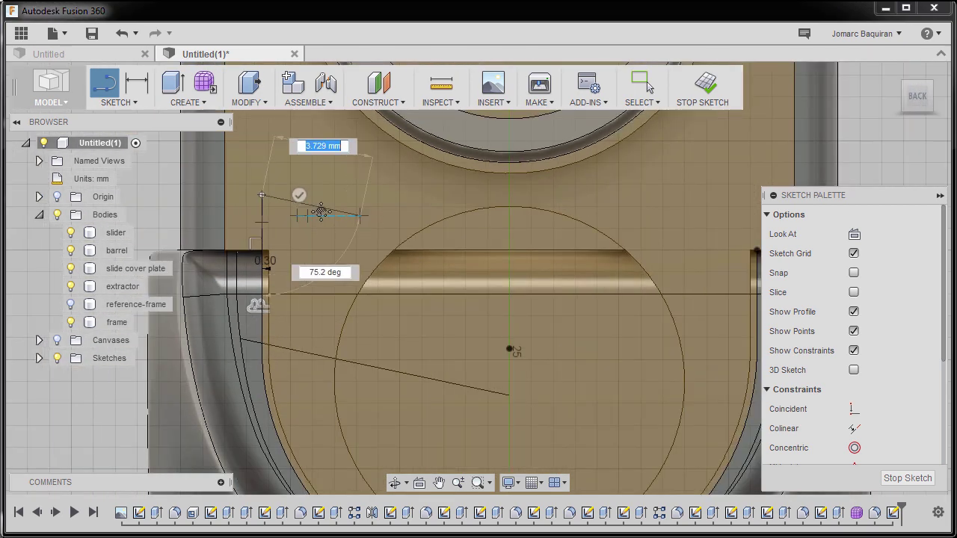
scroll(617, 198, "up", 2)
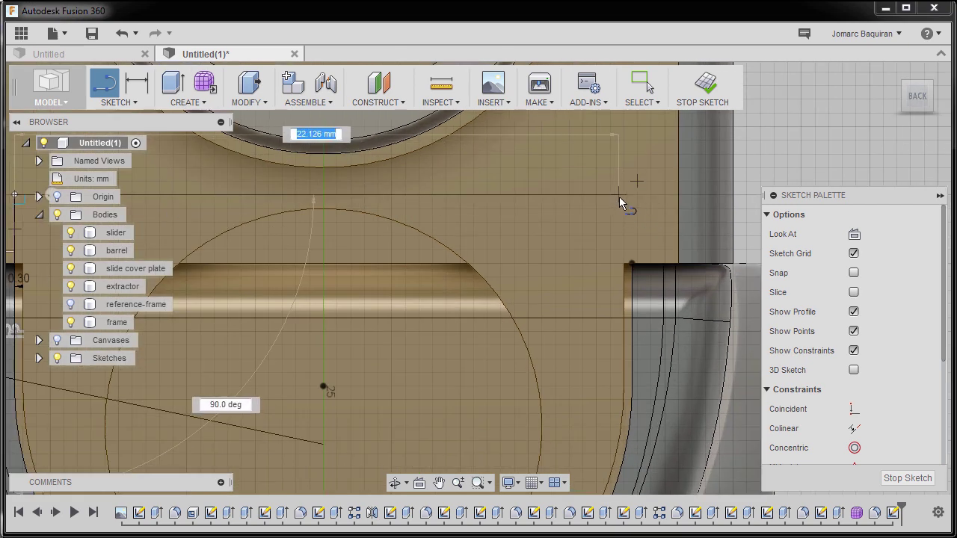
scroll(624, 198, "up", 2)
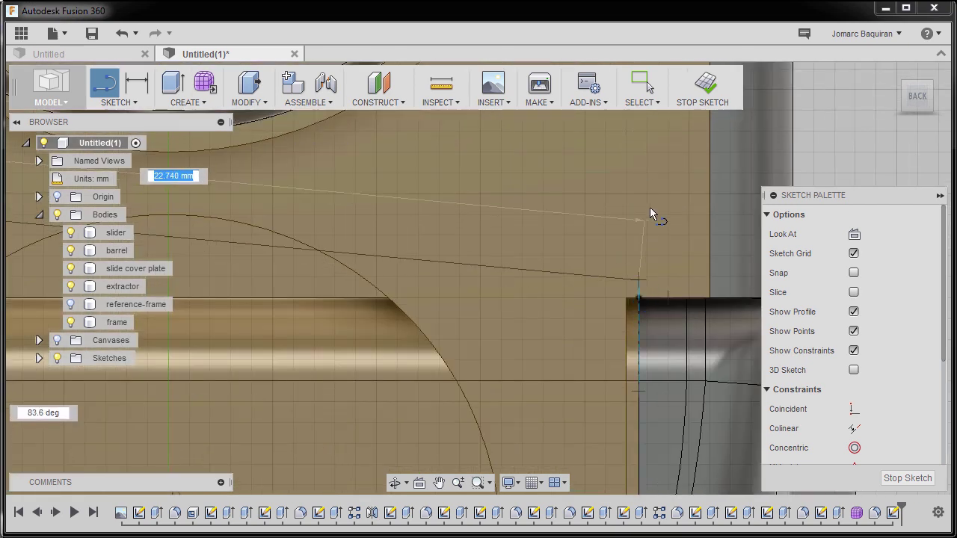
left_click(640, 192)
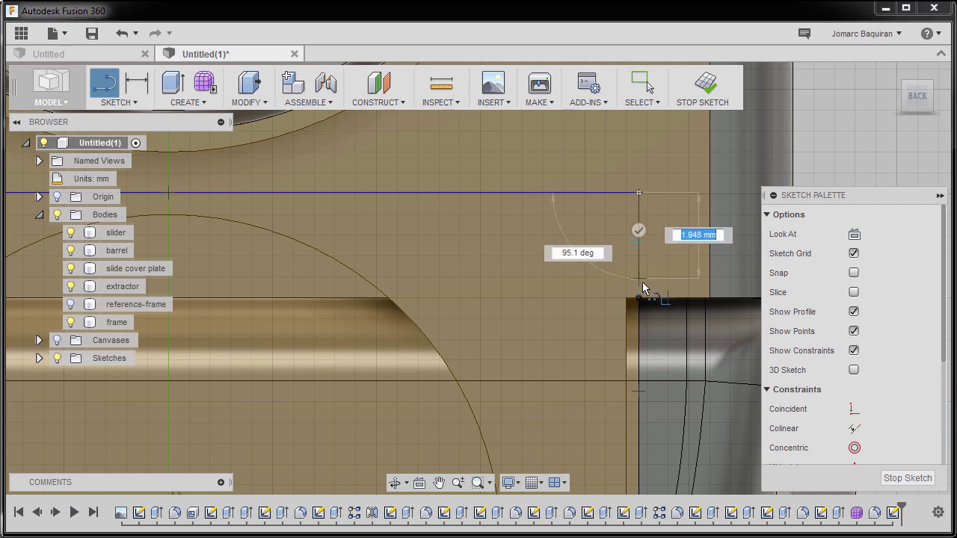
left_click(638, 297)
scroll(602, 243, "down", 4)
middle_click_drag(602, 245, 629, 241)
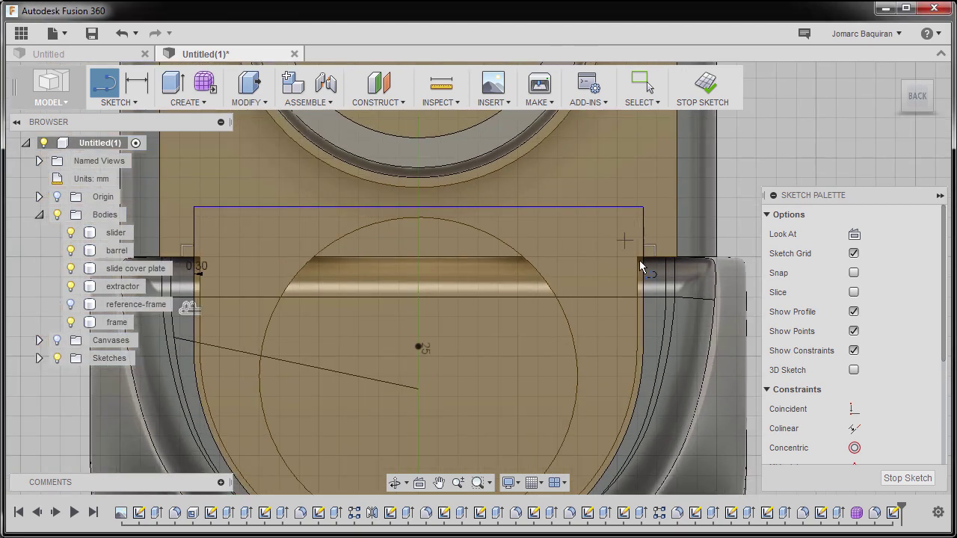
key("Escape")
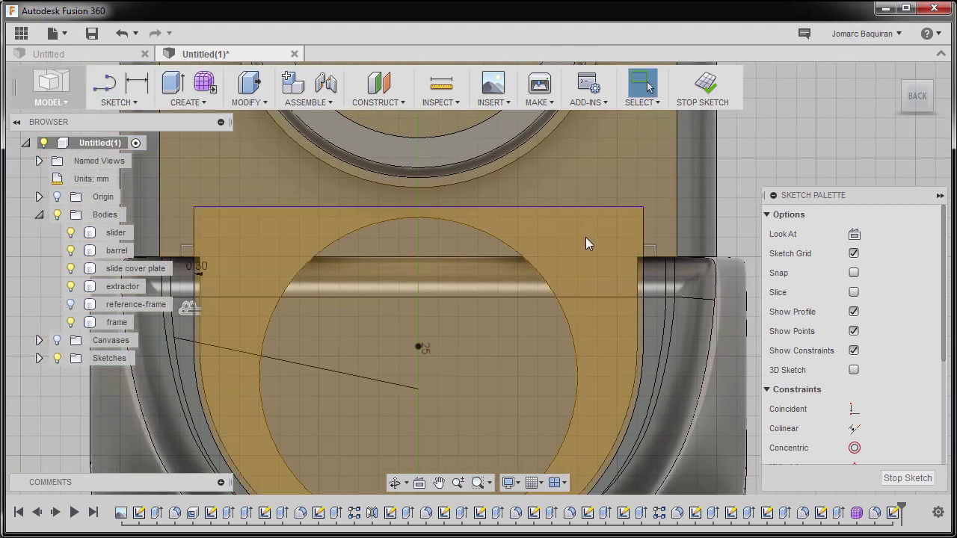
Step: Finish the sketch and hide the slider, barrel, slide cover plate and extractor bodies
left_click(550, 209)
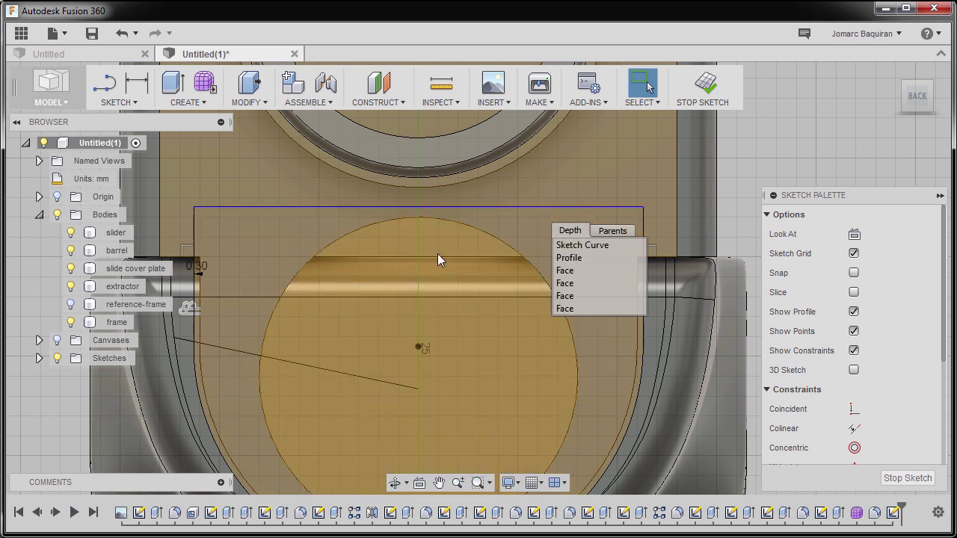
scroll(437, 254, "down", 2)
left_click(749, 200)
scroll(593, 218, "down", 2)
middle_click_drag(569, 223, 581, 297, "shift")
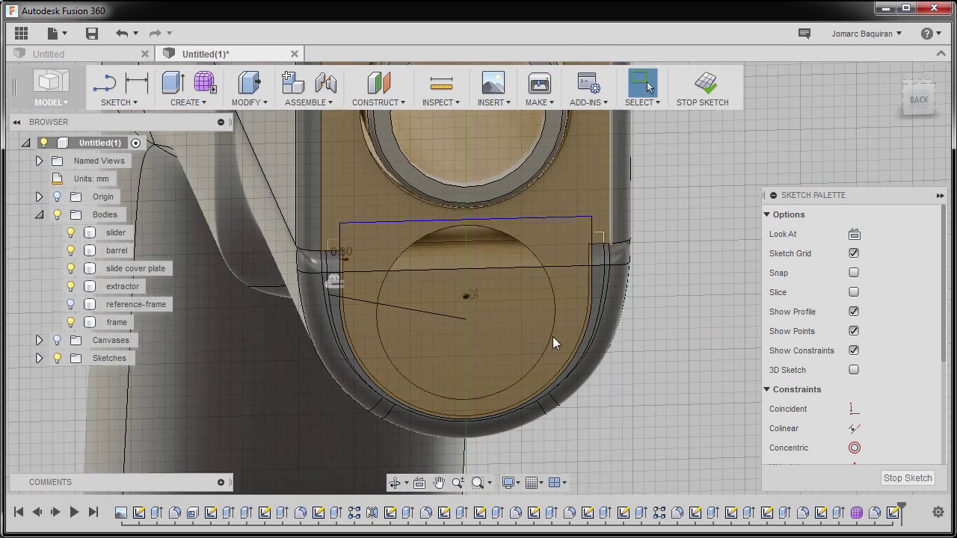
left_click(907, 478)
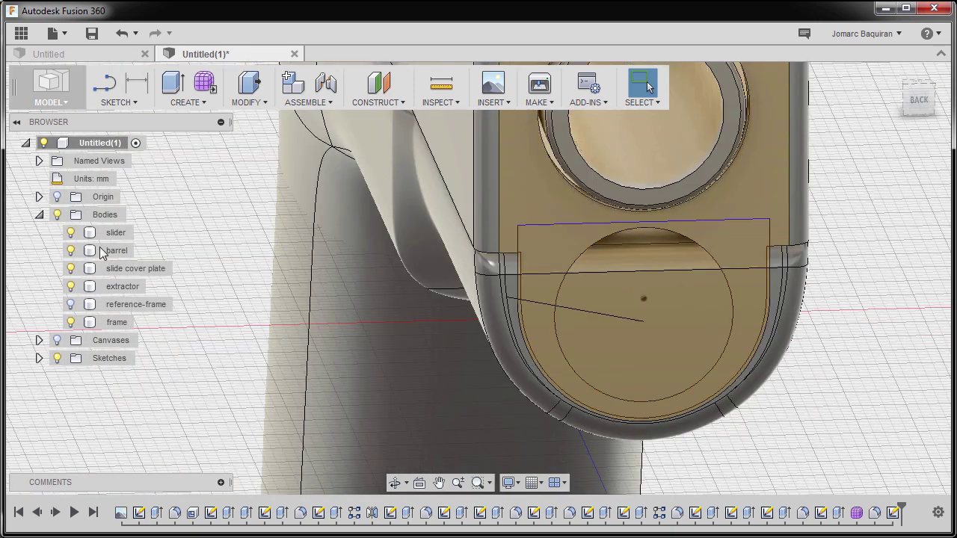
left_click(70, 251)
left_click(71, 232)
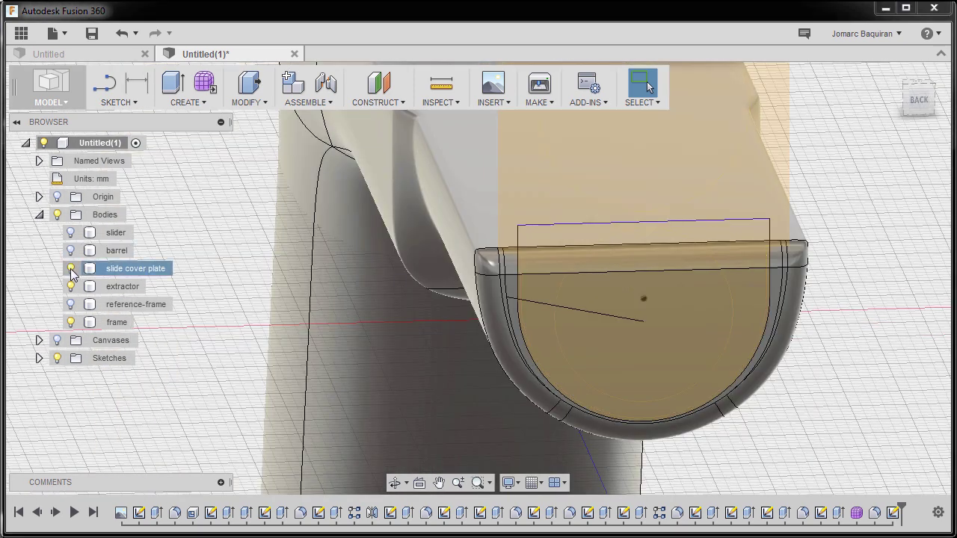
left_click(71, 270)
left_click(70, 286)
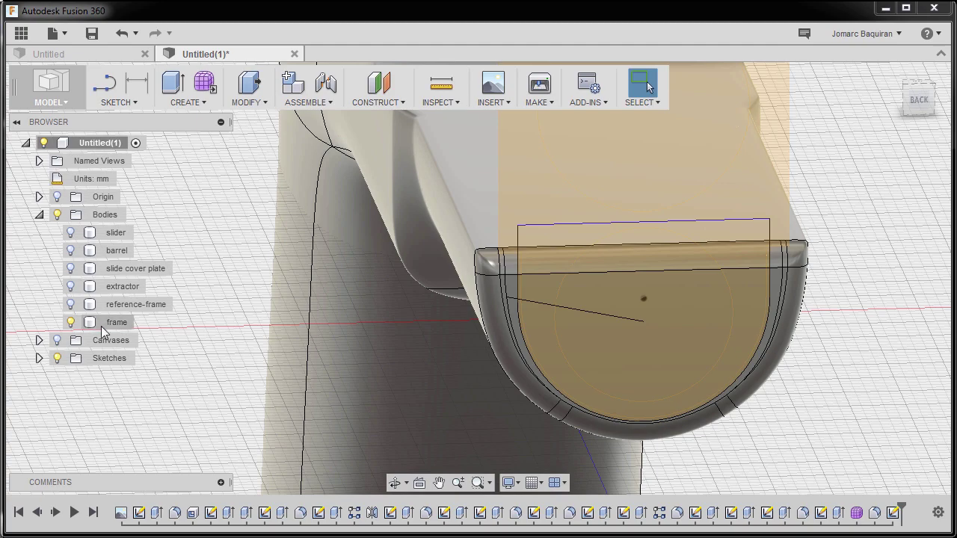
Step: Extrude both profiles of the closed slider outline as a -150 mm cut into the frame body
scroll(465, 305, "down", 1)
scroll(443, 302, "down", 2)
middle_click_drag(443, 303, 671, 327, "shift")
key("e")
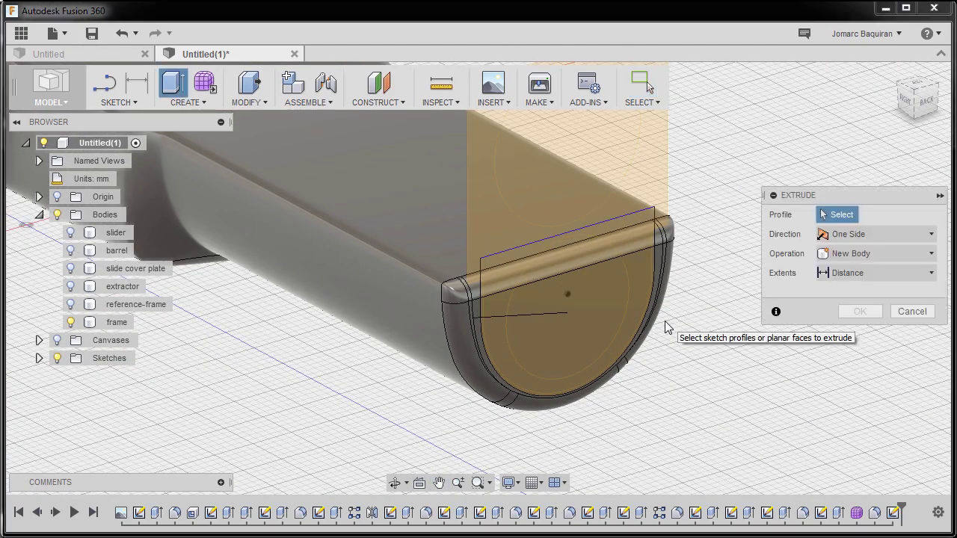
scroll(516, 259, "up", 3)
left_click(507, 261)
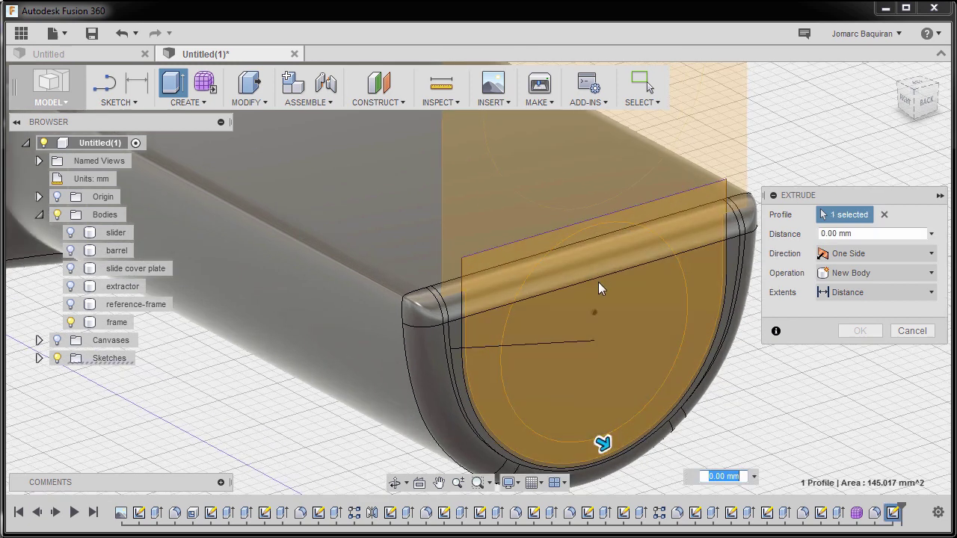
left_click(599, 285)
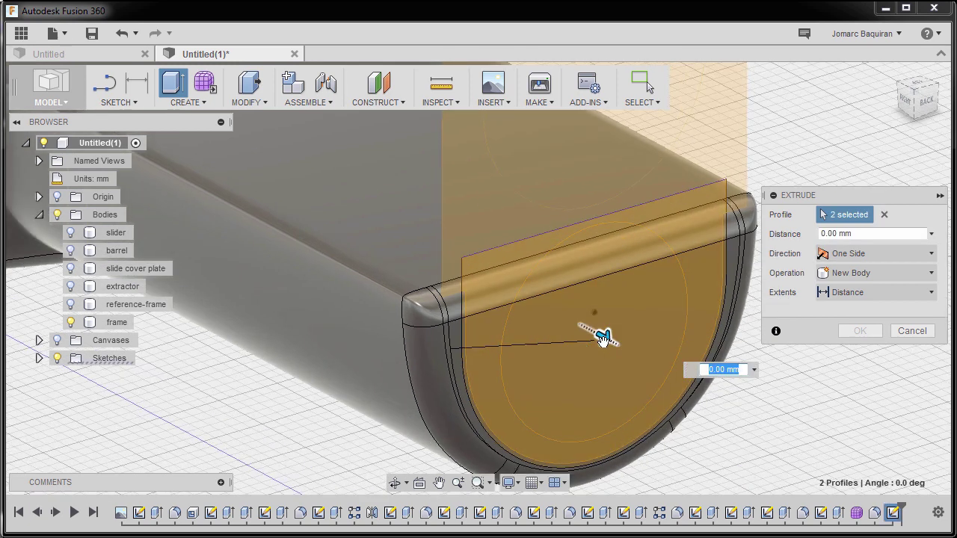
left_click_drag(604, 340, 378, 211)
scroll(378, 212, "down", 4)
middle_click_drag(378, 212, 531, 349)
scroll(476, 284, "down", 1)
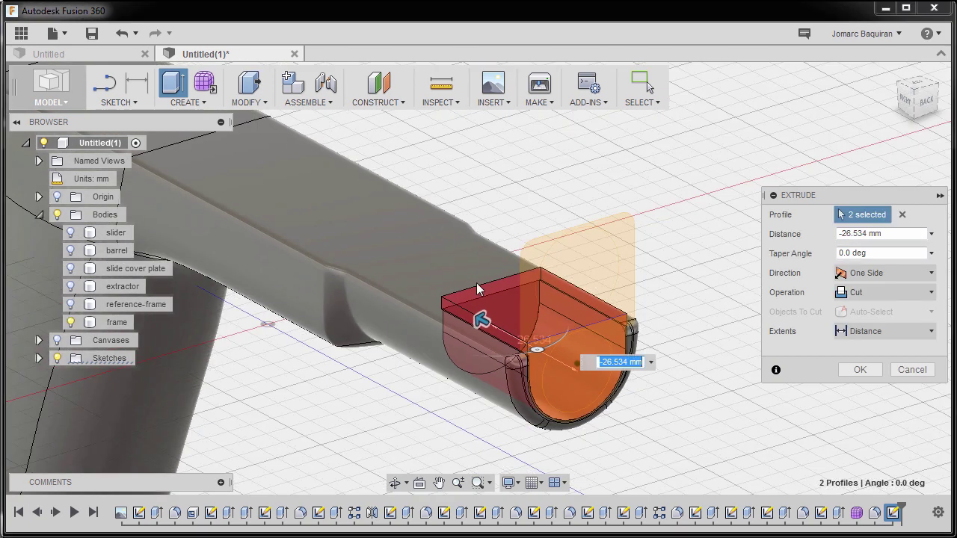
middle_click_drag(477, 284, 567, 361)
middle_click_drag(556, 324, 592, 337)
left_click_drag(608, 406, 265, 223)
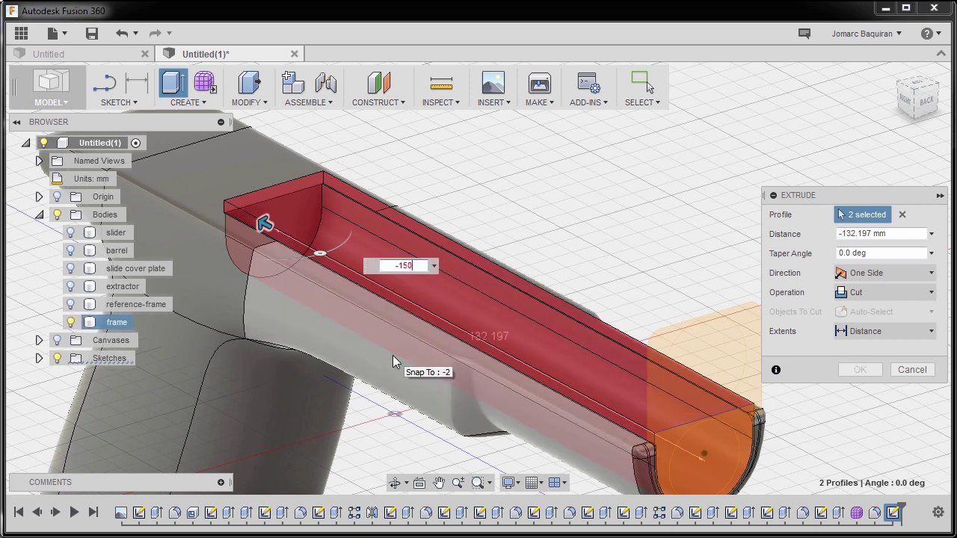
key("Return")
middle_click_drag(616, 299, 587, 274)
scroll(617, 239, "down", 2)
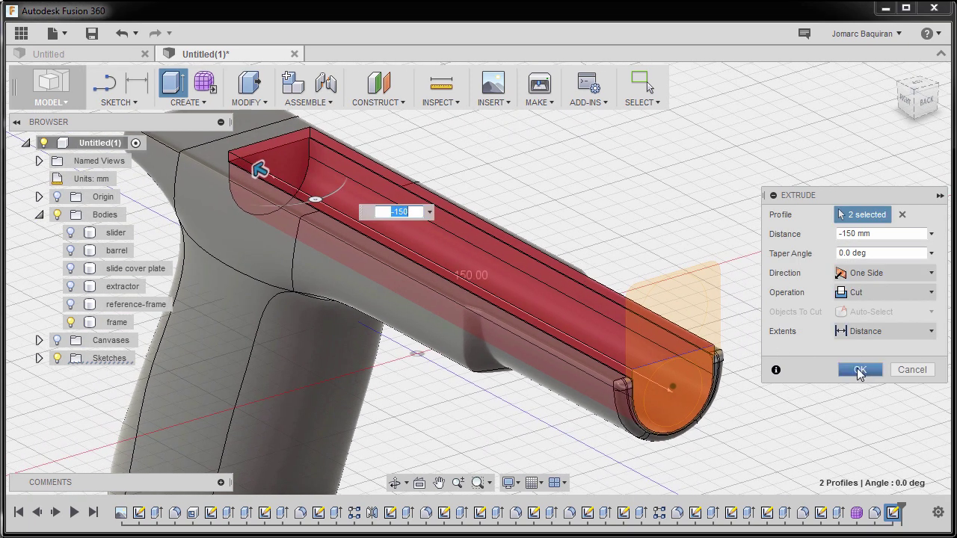
left_click(860, 370)
Step: Show the slider, barrel, slide cover plate and extractor bodies again
middle_click_drag(630, 331, 668, 327, "shift")
left_click(70, 234)
left_click(70, 251)
left_click(71, 286)
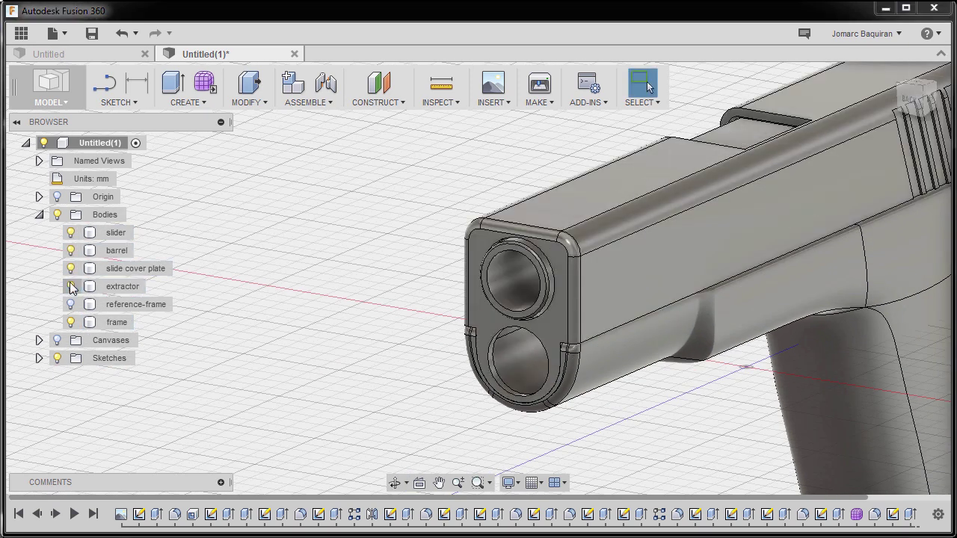
Step: Create a new sketch on the slider's front face around the barrel opening
scroll(554, 271, "down", 2)
scroll(533, 274, "up", 2)
middle_click_drag(534, 274, 566, 303, "shift")
scroll(565, 299, "up", 2)
middle_click_drag(565, 246, 462, 349, "shift")
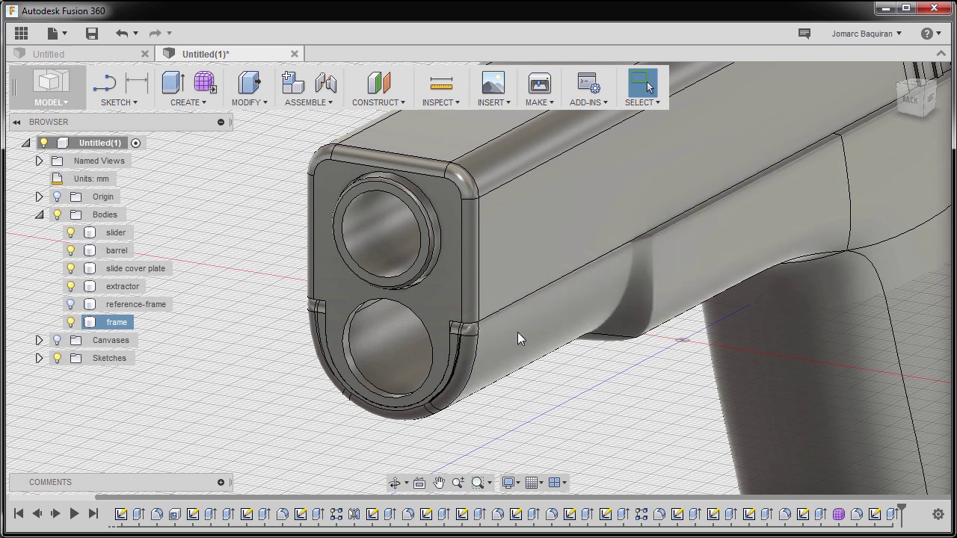
left_click(445, 282)
right_click(445, 281)
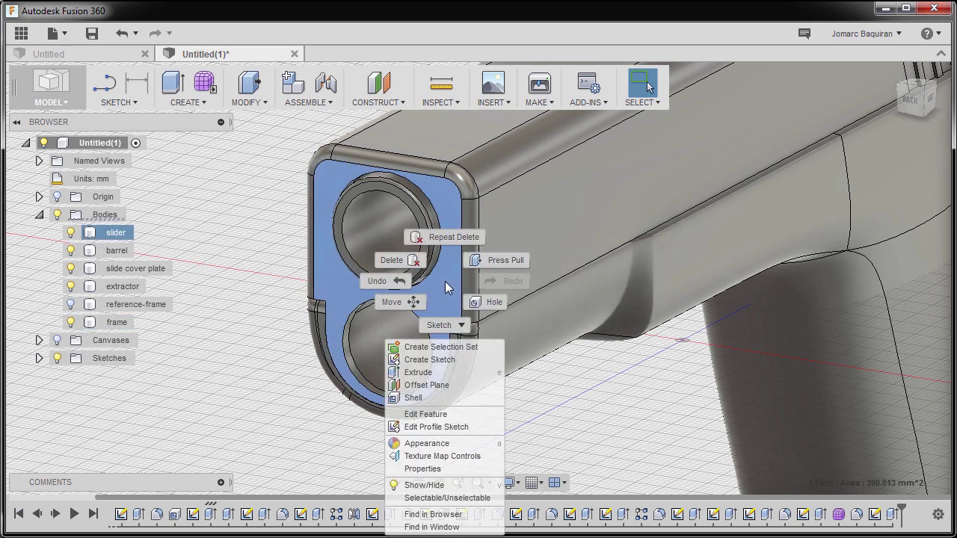
left_click(450, 360)
Step: Sketch a 2 mm vertical line beside the slider's lower arc, across the frame's thin inner edge
scroll(583, 224, "up", 3)
scroll(578, 234, "up", 3)
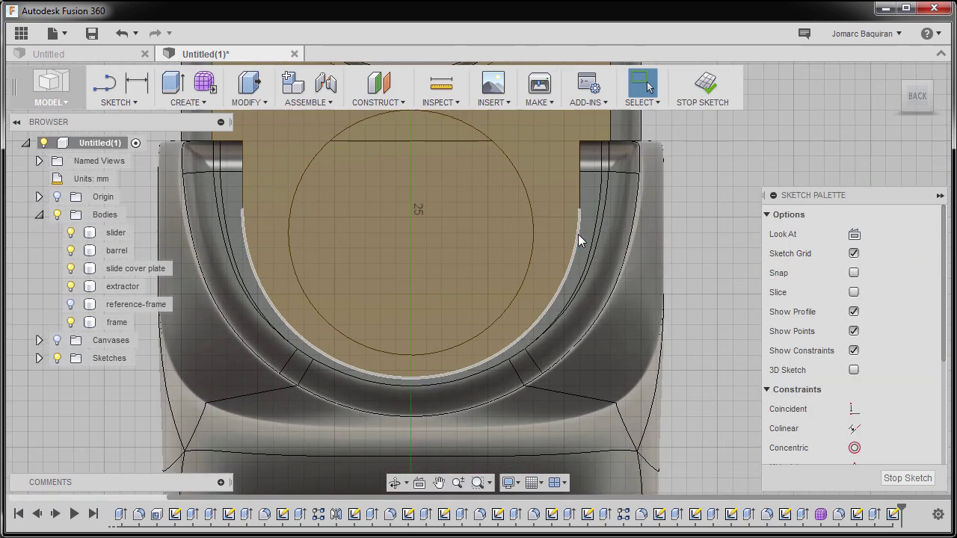
scroll(534, 275, "up", 2)
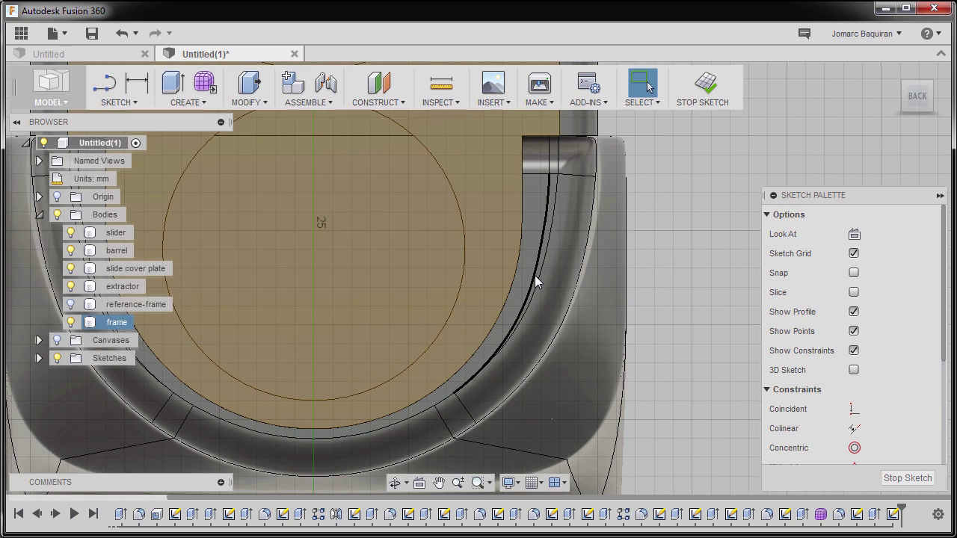
key("l")
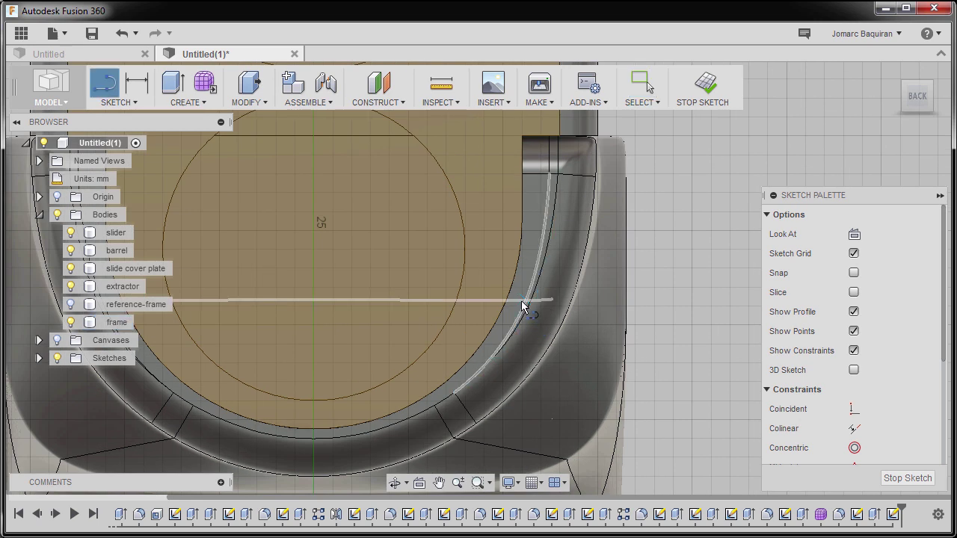
left_click(525, 286)
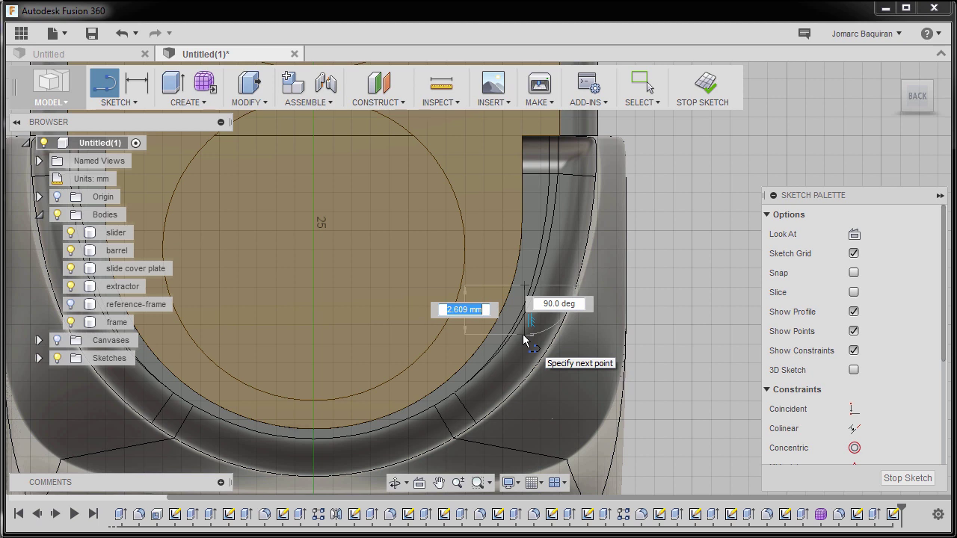
type("2")
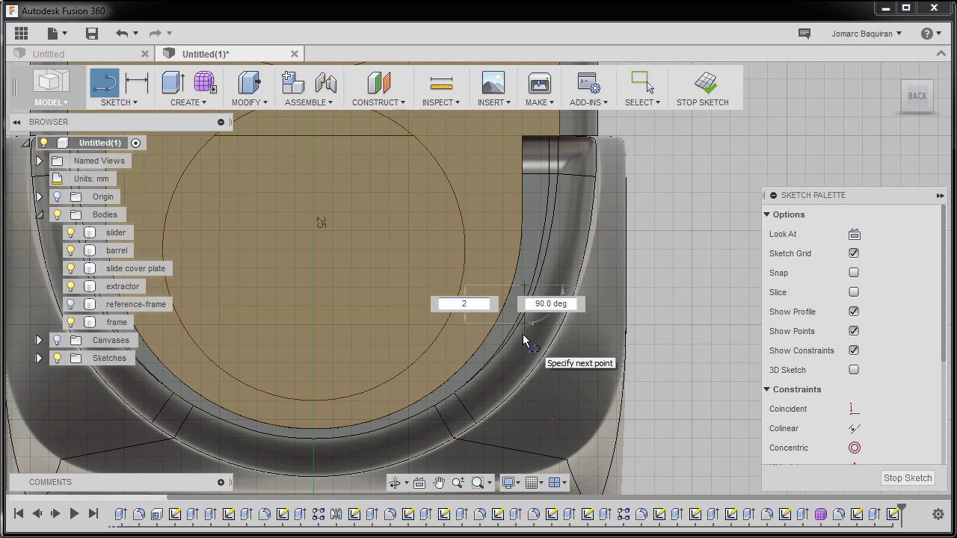
key("Return")
key("Escape")
scroll(538, 314, "up", 2)
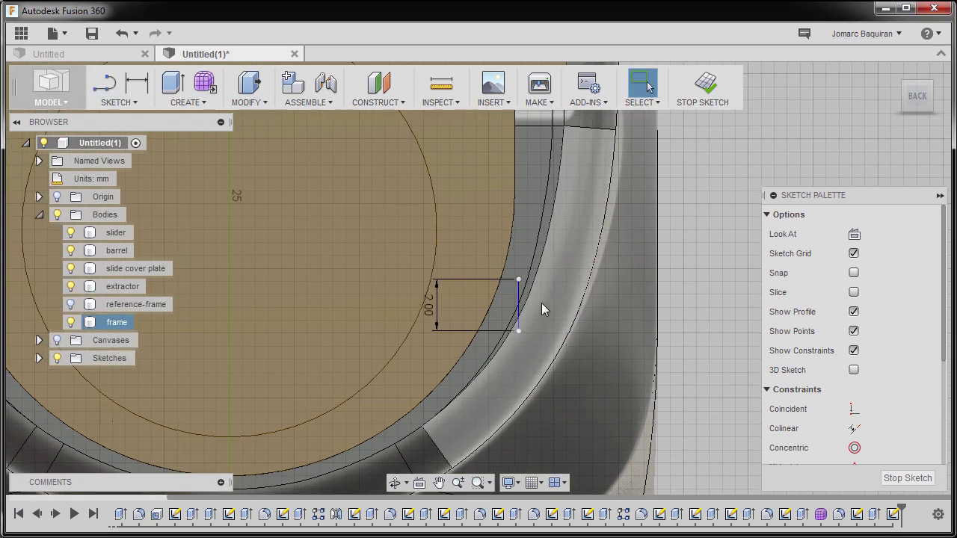
Step: Draw three lines from the 2 mm line's ends to form a closed trapezoid widening outward past the frame's outer edge
key("Escape")
key("l")
left_click(518, 279)
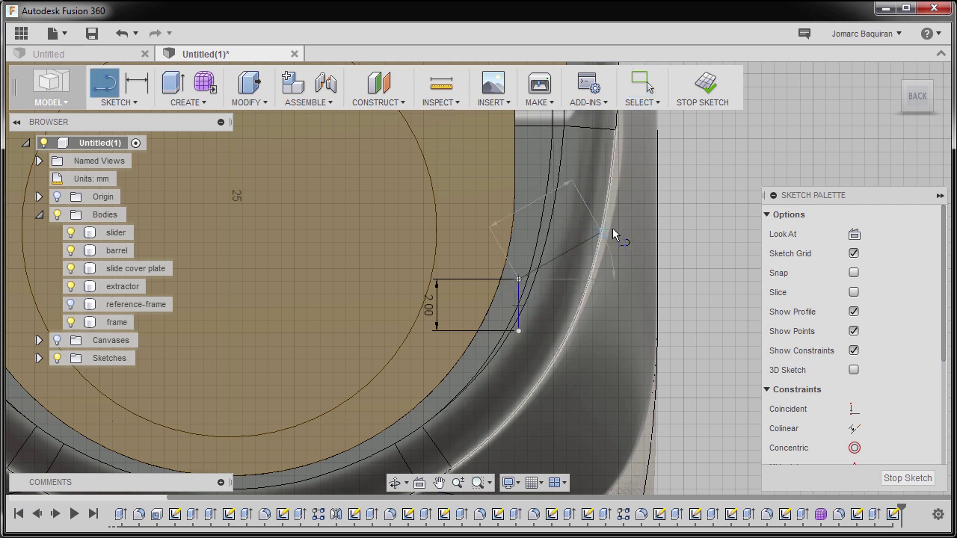
left_click(618, 229)
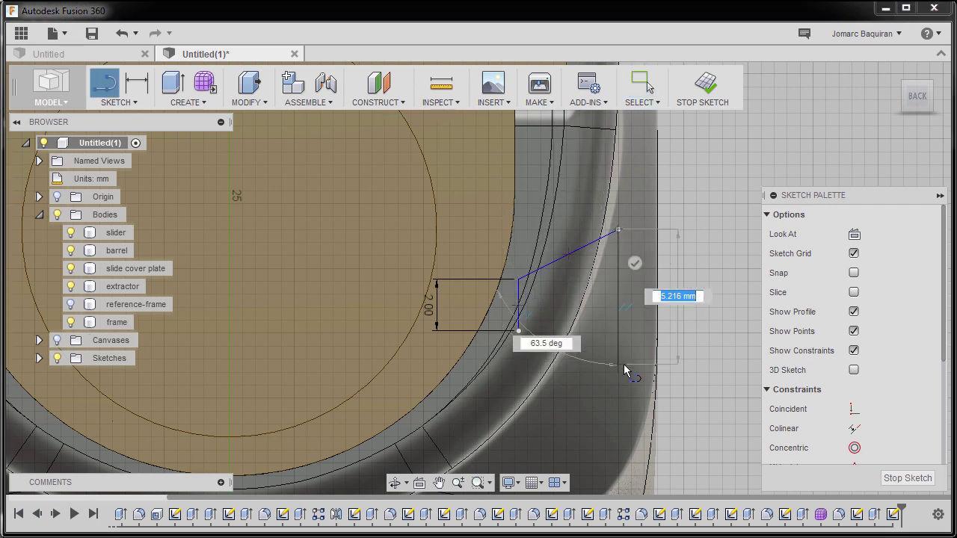
left_click(618, 365)
left_click(518, 329)
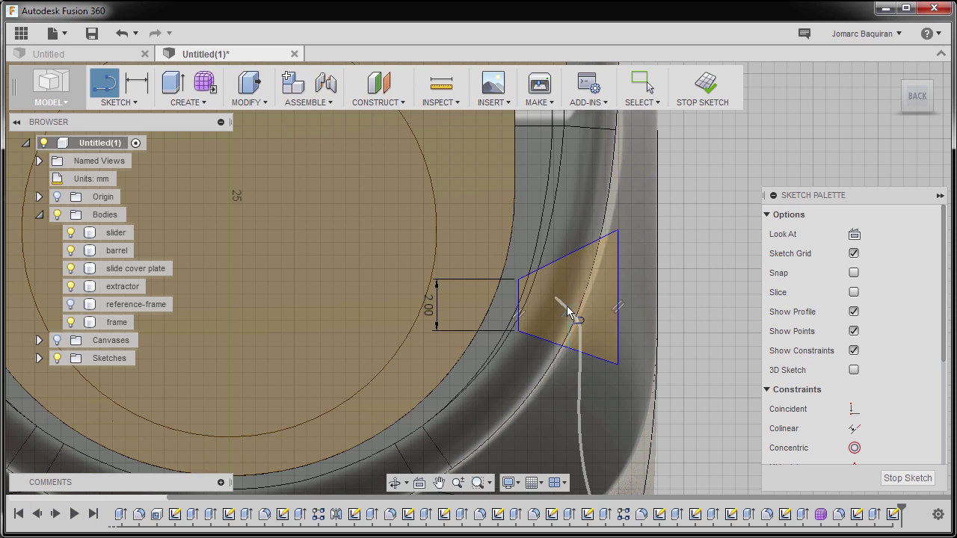
key("Escape")
Step: Draw a line joining the midpoints of the trapezoid's short and long parallel sides
scroll(562, 303, "down", 2)
scroll(536, 299, "up", 3)
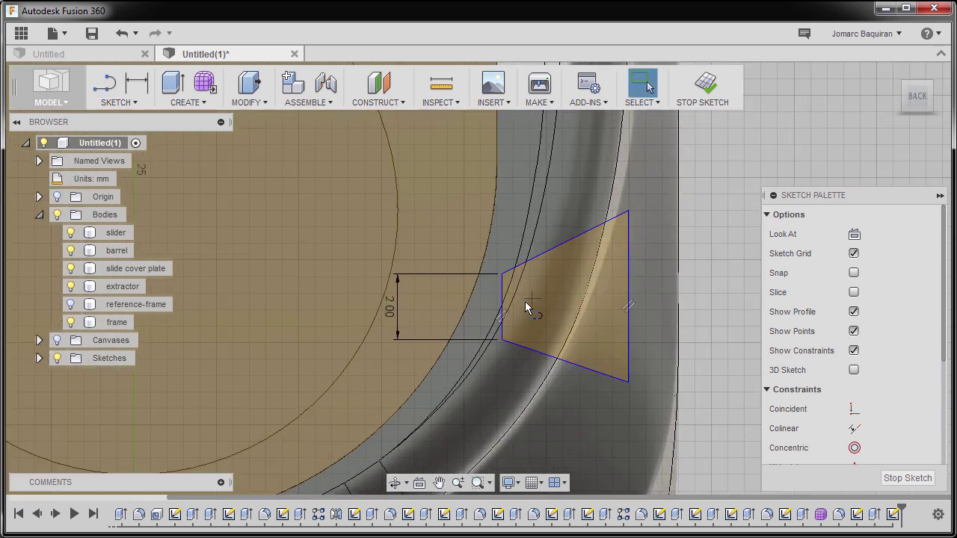
key("l")
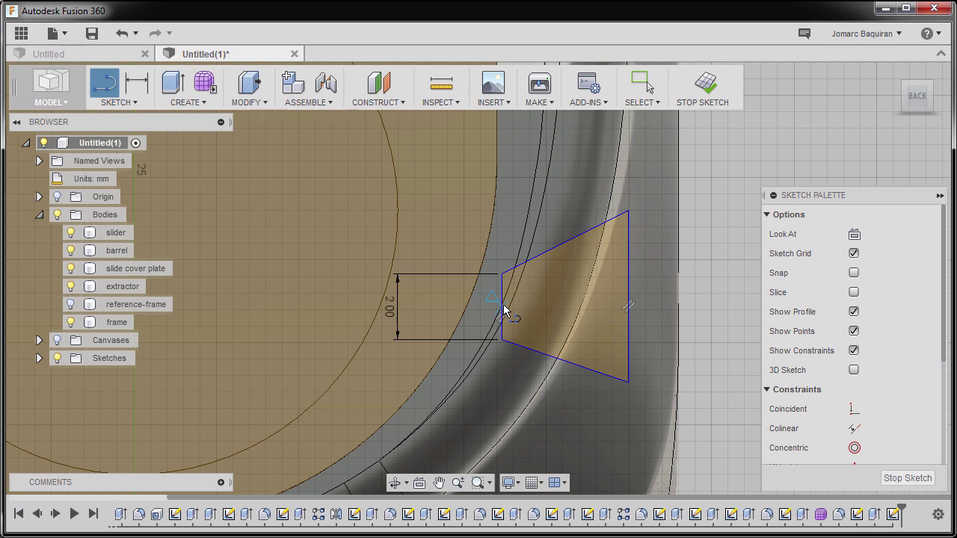
left_click(503, 308)
double_click(628, 297)
key("Escape")
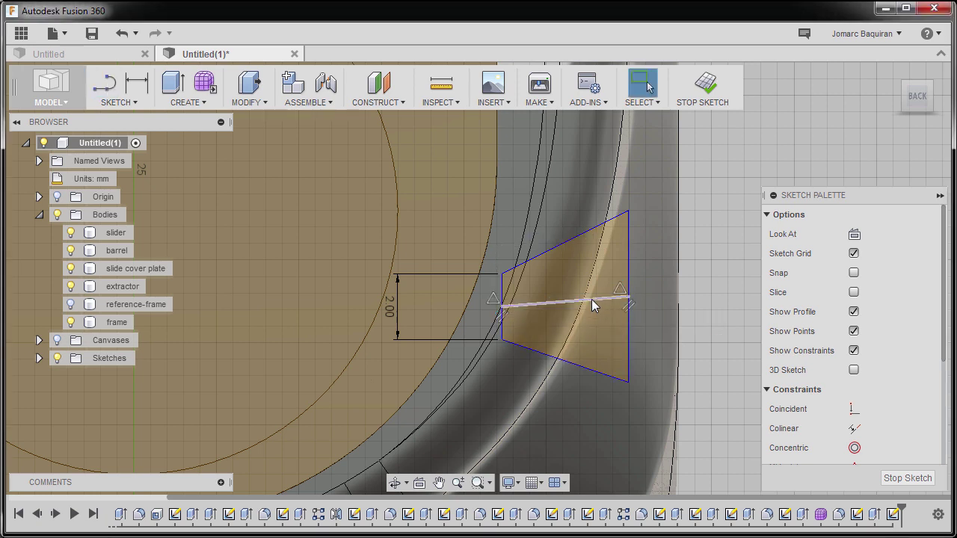
Step: Constrain the trapezoid's midline to horizontal and its short 2 mm side to vertical
left_click(591, 300)
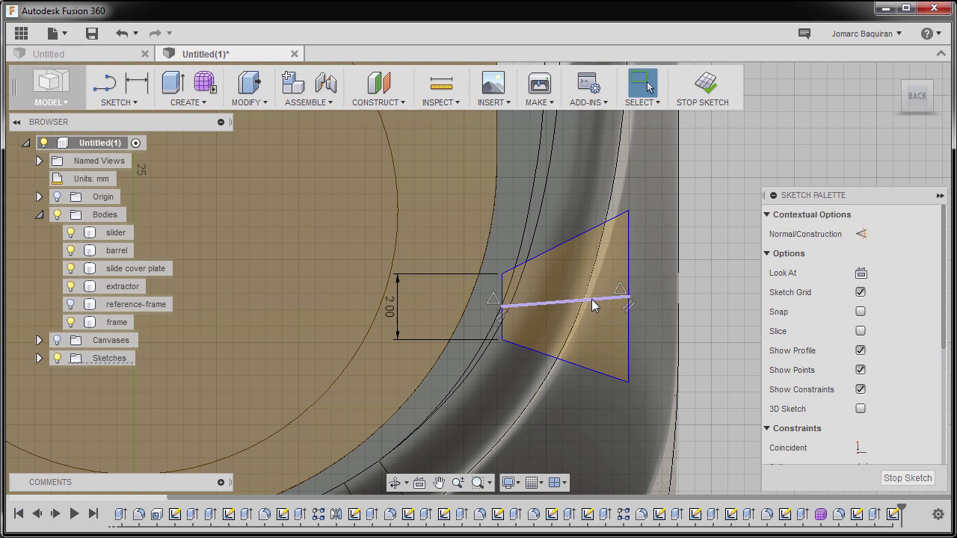
right_click(591, 304)
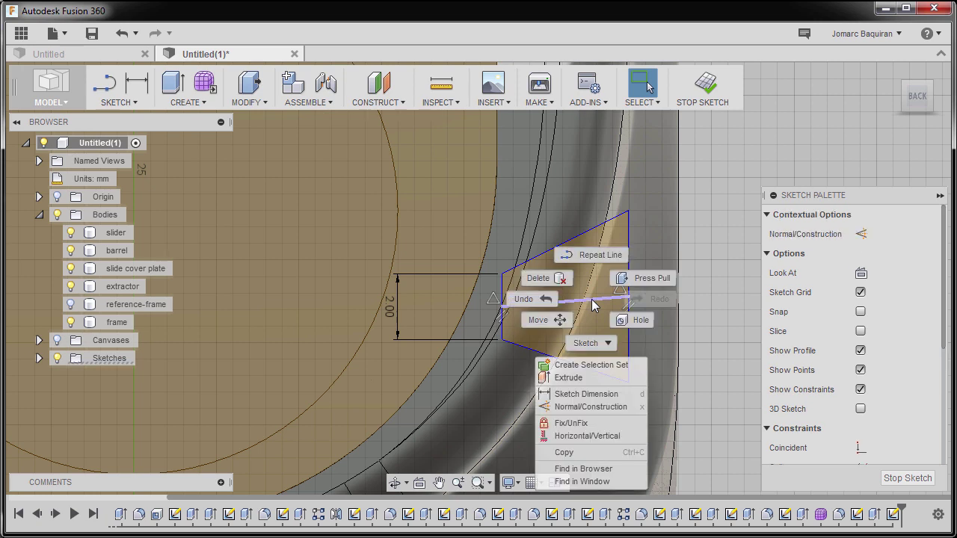
left_click(585, 435)
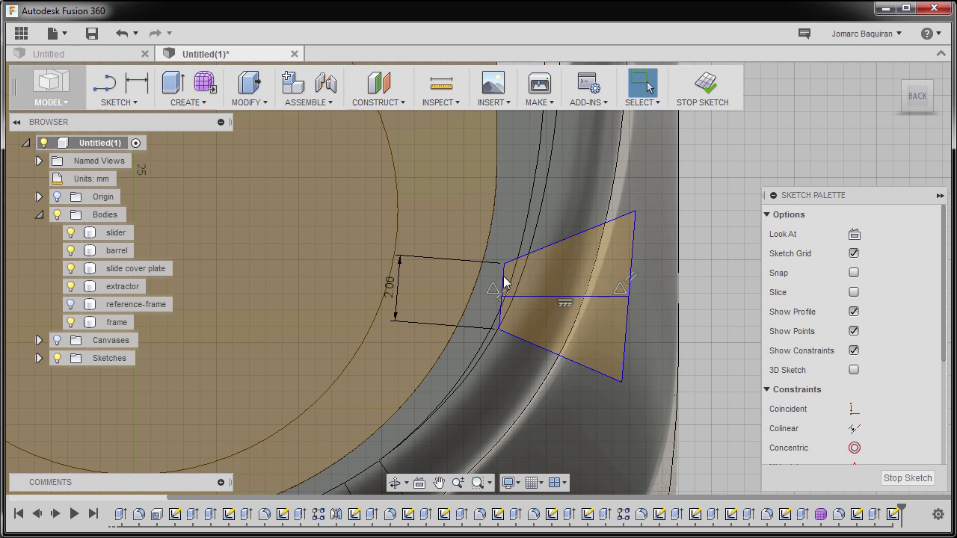
scroll(505, 272, "up", 4)
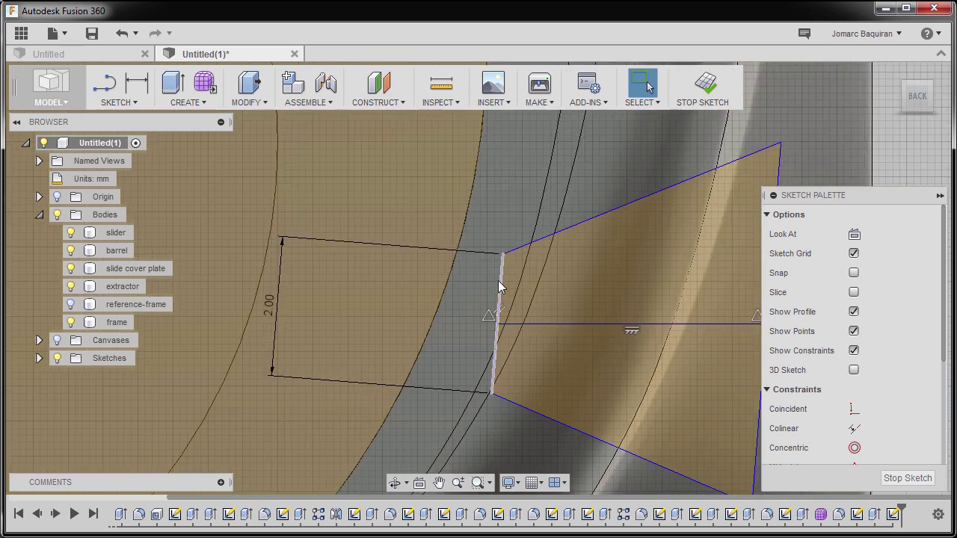
right_click(500, 284)
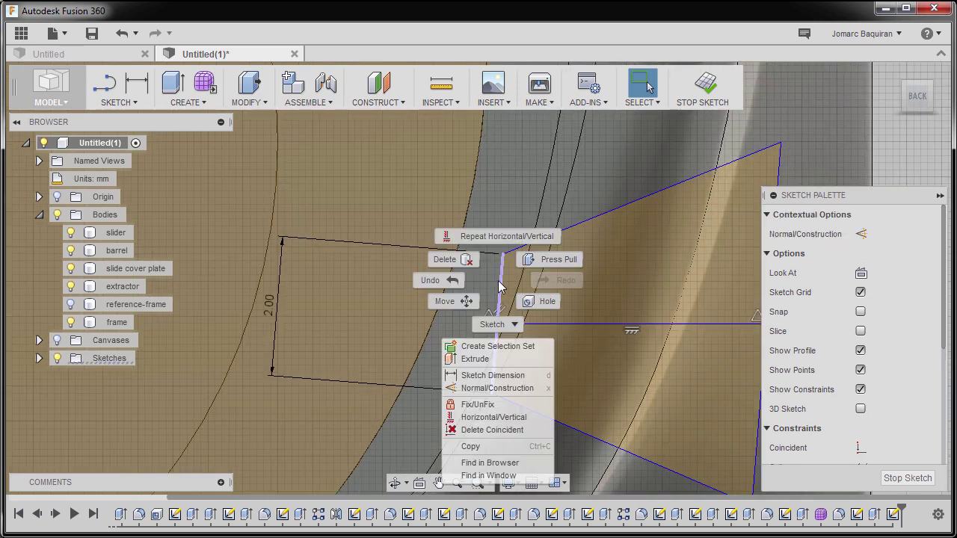
left_click(509, 417)
scroll(497, 342, "down", 3)
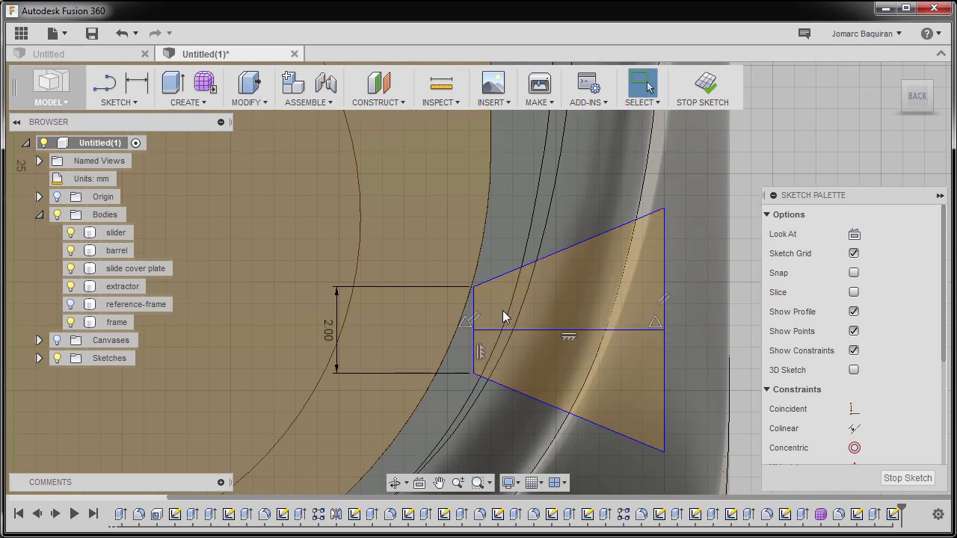
Step: Dimension the angle between the trapezoid's two slanted sides as 50 degrees
key("d")
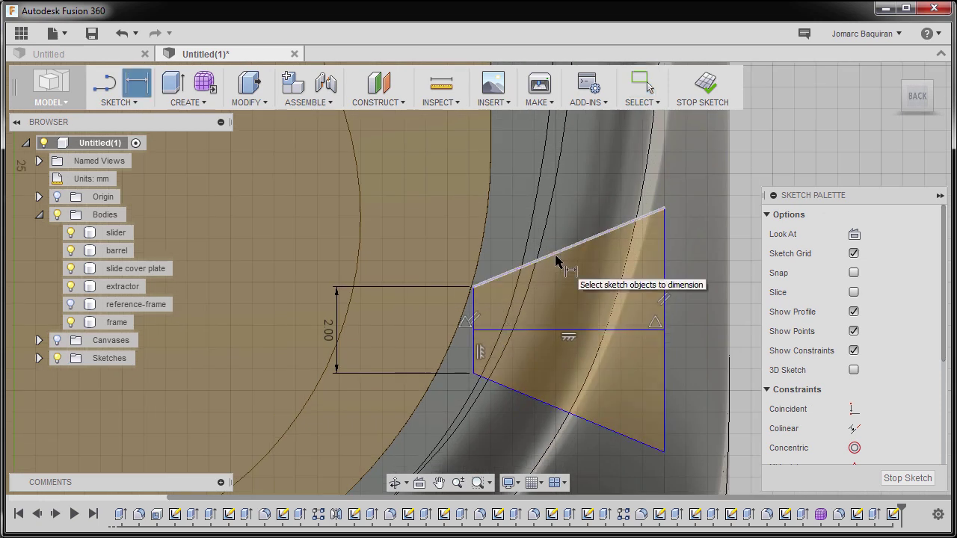
left_click(556, 260)
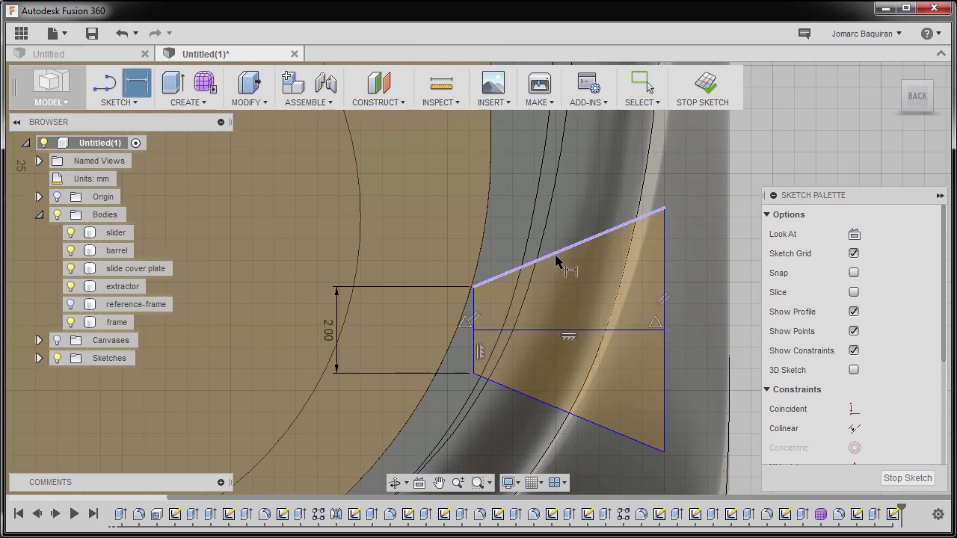
left_click(553, 406)
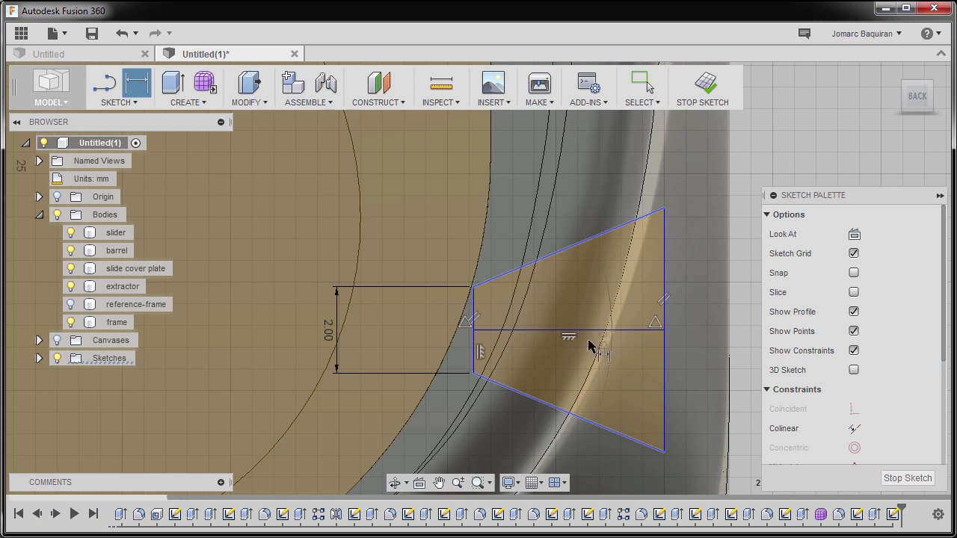
left_click(538, 342)
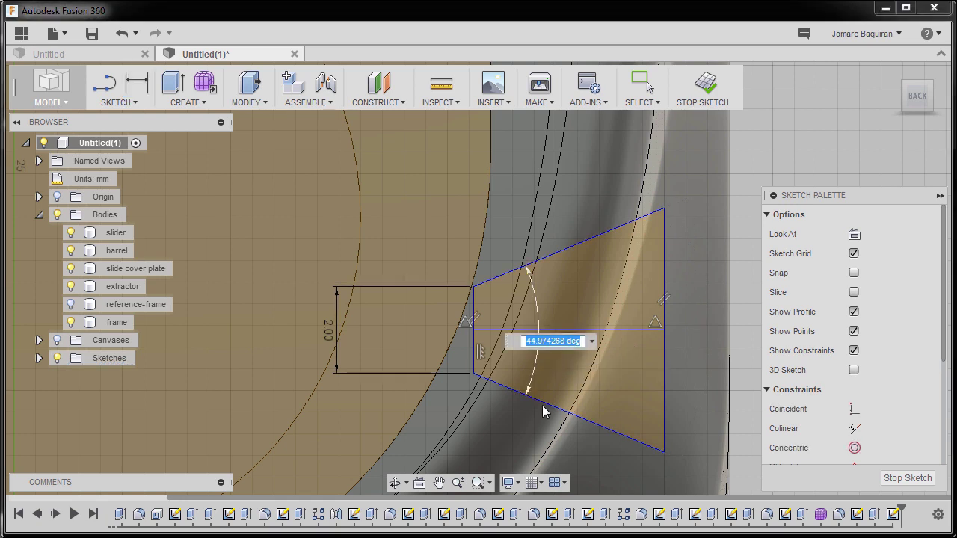
type("50")
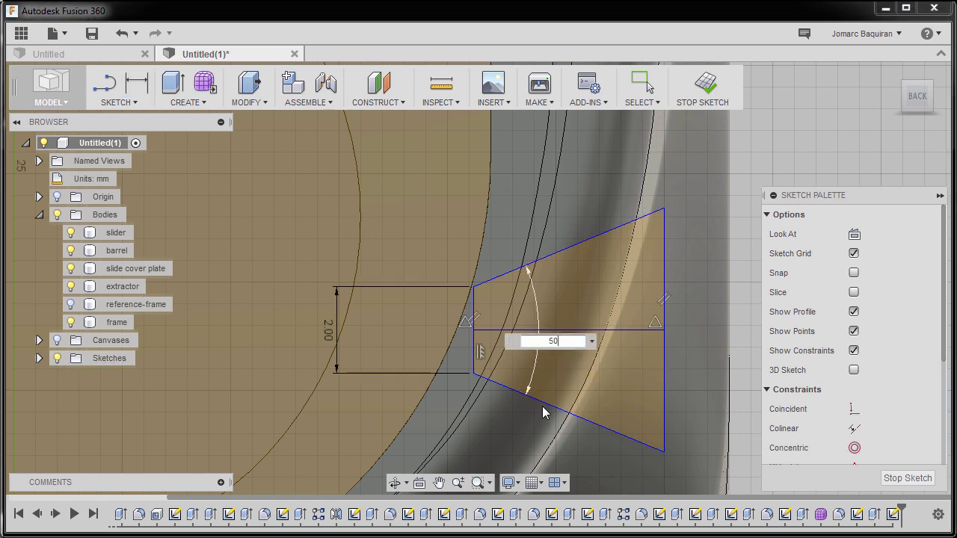
key("Return")
Step: Dimension the distance between the trapezoid's short and long parallel sides as 4 mm
scroll(551, 294, "down", 2)
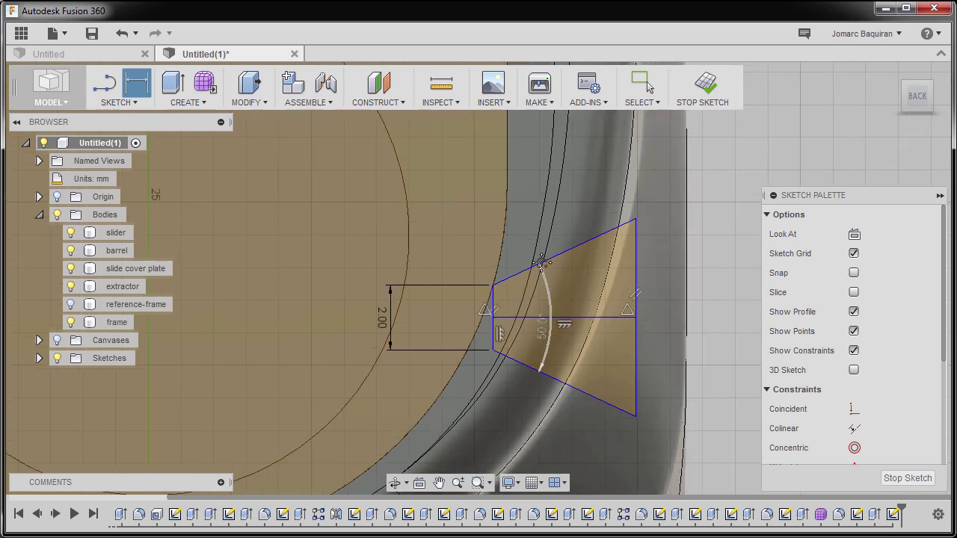
left_click(484, 266)
left_click(674, 232)
middle_click_drag(572, 477, 573, 400)
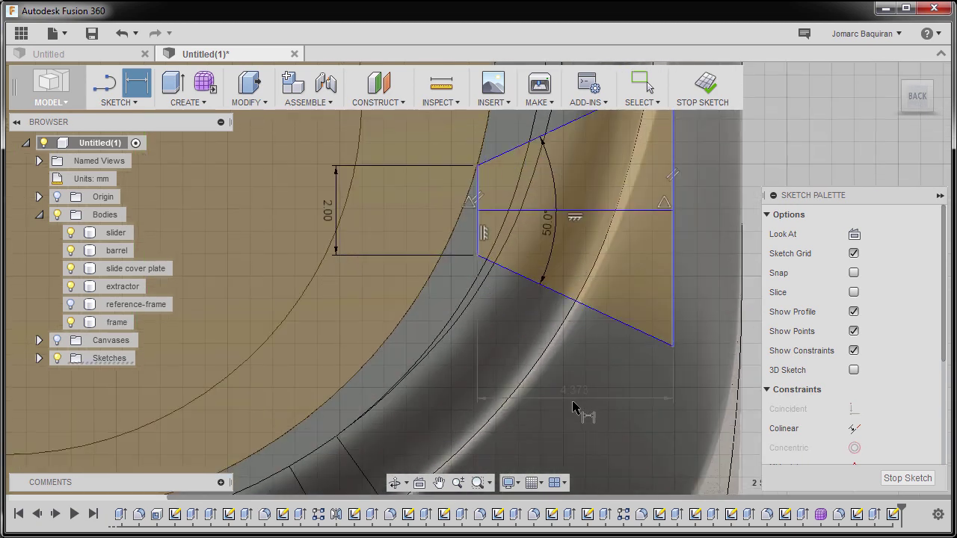
left_click(571, 401)
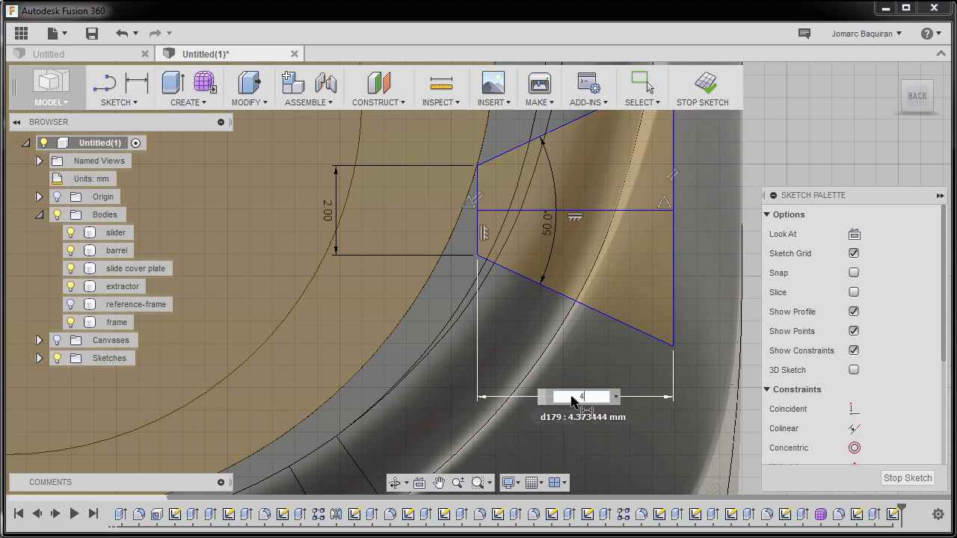
type("4")
key("Return")
Step: Dimension the vertical distance from the origin to the trapezoid's midline as 21 mm
scroll(562, 391, "down", 2)
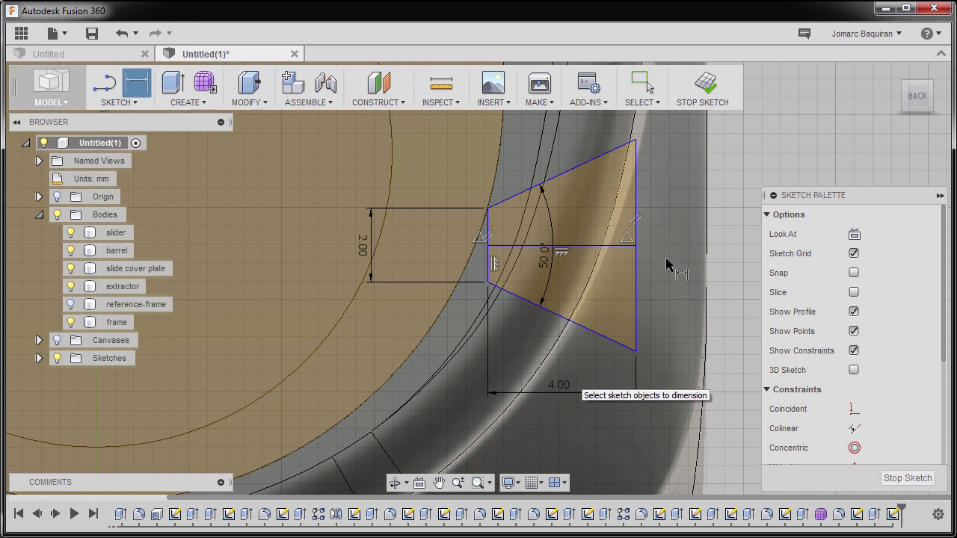
scroll(584, 295, "down", 2)
scroll(584, 296, "down", 3)
middle_click_drag(557, 385, 551, 288)
middle_click_drag(505, 322, 501, 246)
scroll(502, 243, "down", 1)
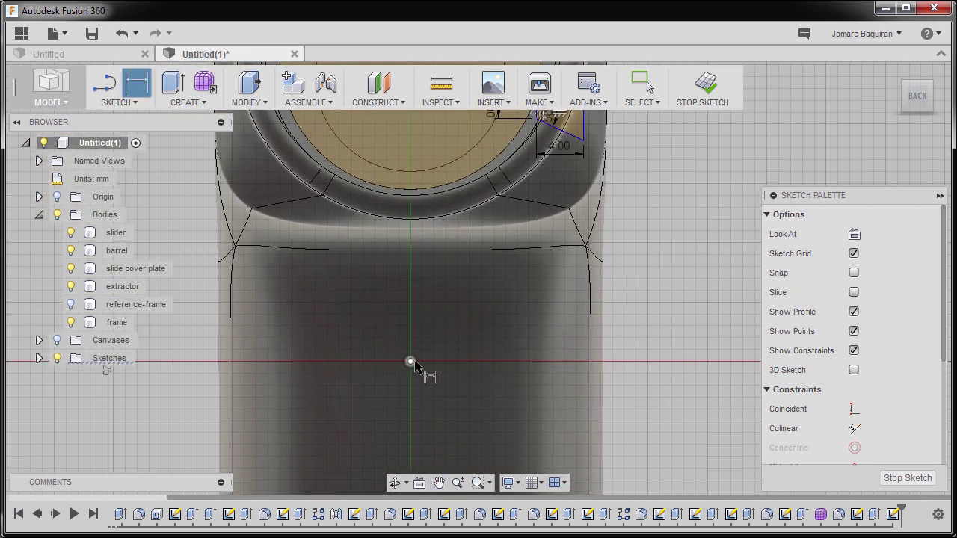
left_click(410, 362)
middle_click_drag(615, 274, 604, 324)
left_click(637, 277)
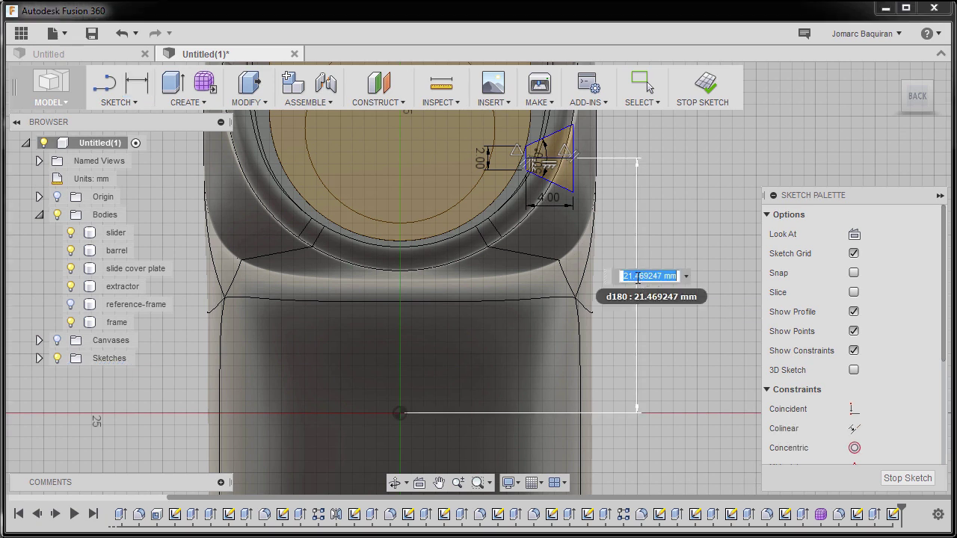
type("21")
key("Return")
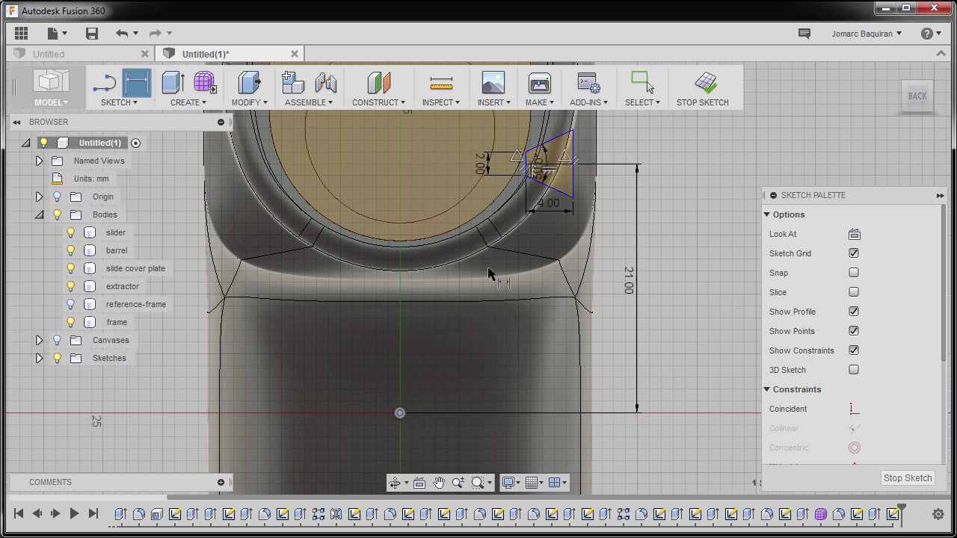
Step: Dimension the horizontal distance from the origin to the trapezoid's short side as 11.5 mm
scroll(530, 171, "up", 5)
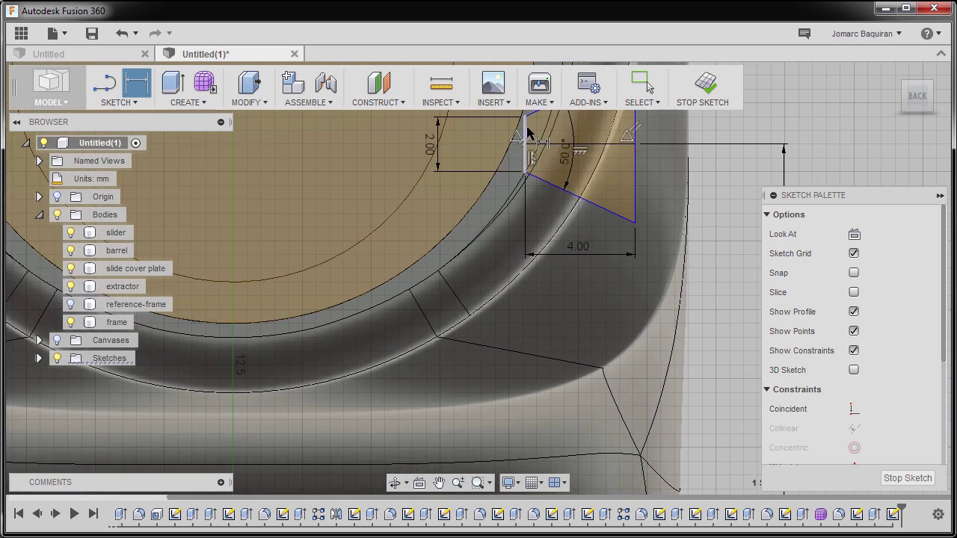
scroll(526, 134, "down", 5)
middle_click_drag(552, 266, 550, 197)
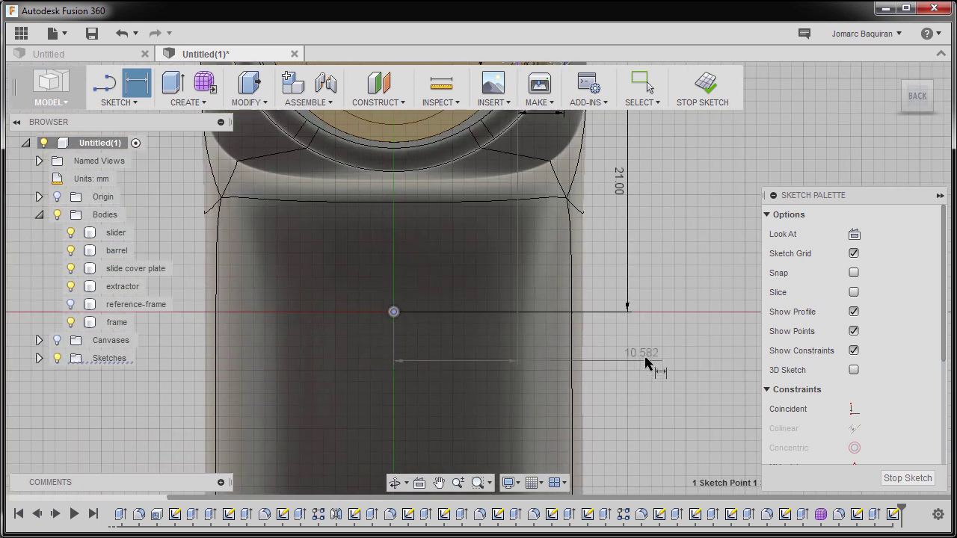
left_click(619, 360)
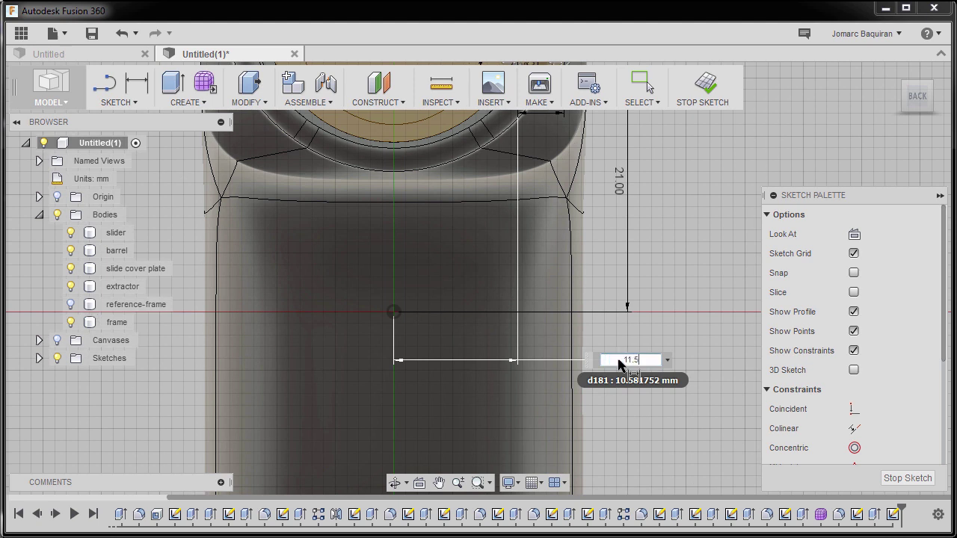
type("11.5")
key("Return")
scroll(632, 370, "down", 2)
scroll(550, 211, "up", 1)
key("Escape")
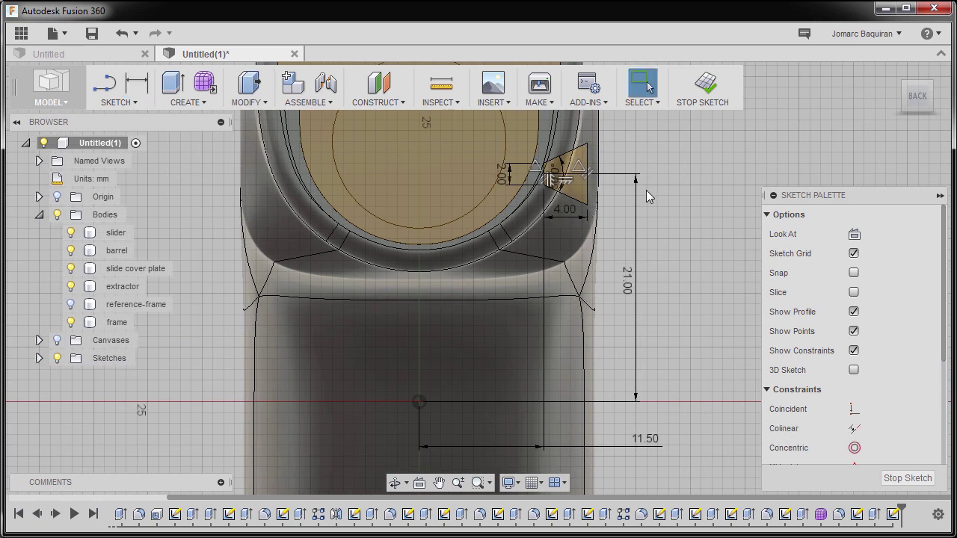
Step: Extrude both halves of the trapezoid as a cut with a distance of -51 mm along the frame's side
key("e")
middle_click_drag(629, 231, 501, 269, "shift")
left_click(471, 244)
left_click(461, 284)
left_click_drag(444, 292, 500, 223)
left_click_drag(449, 287, 538, 214)
middle_click_drag(538, 213, 433, 283, "shift")
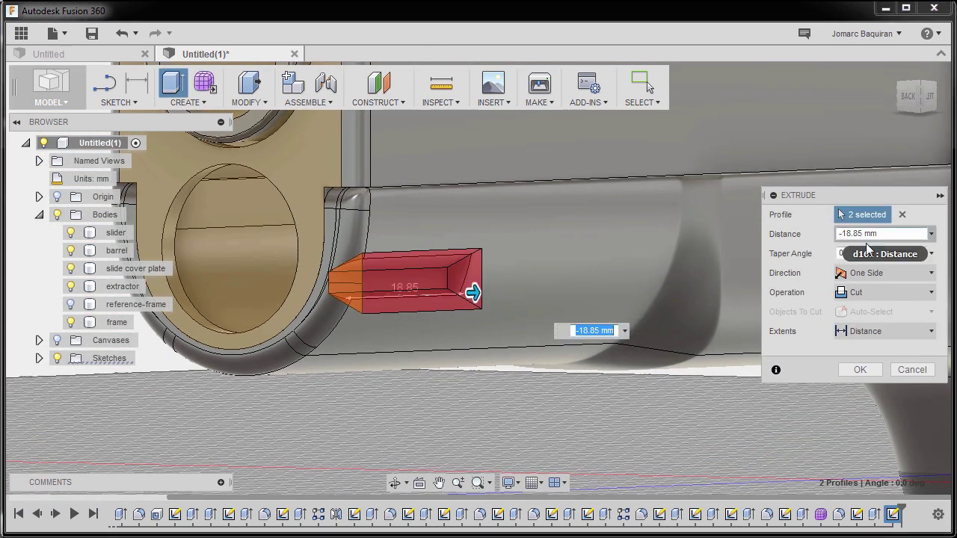
left_click(929, 96)
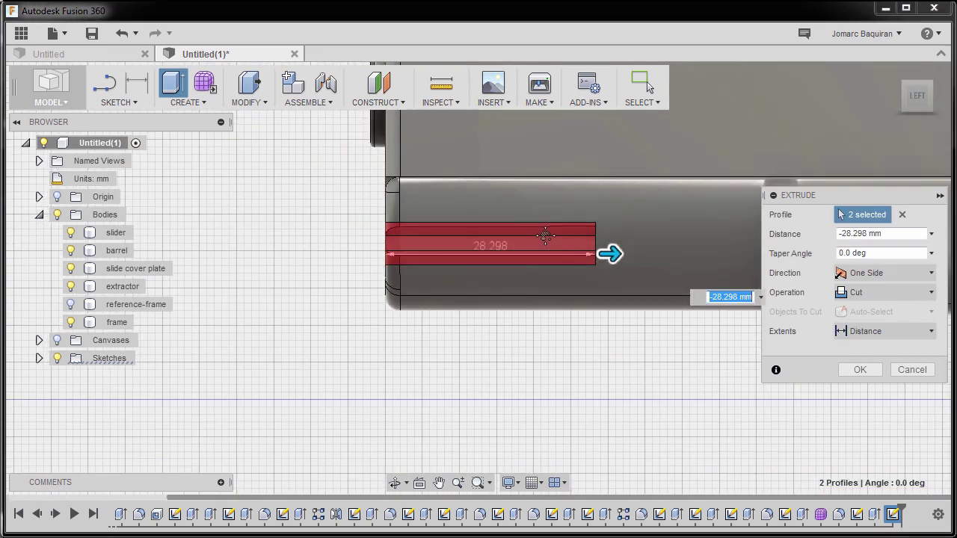
left_click_drag(446, 241, 605, 245)
type("-51")
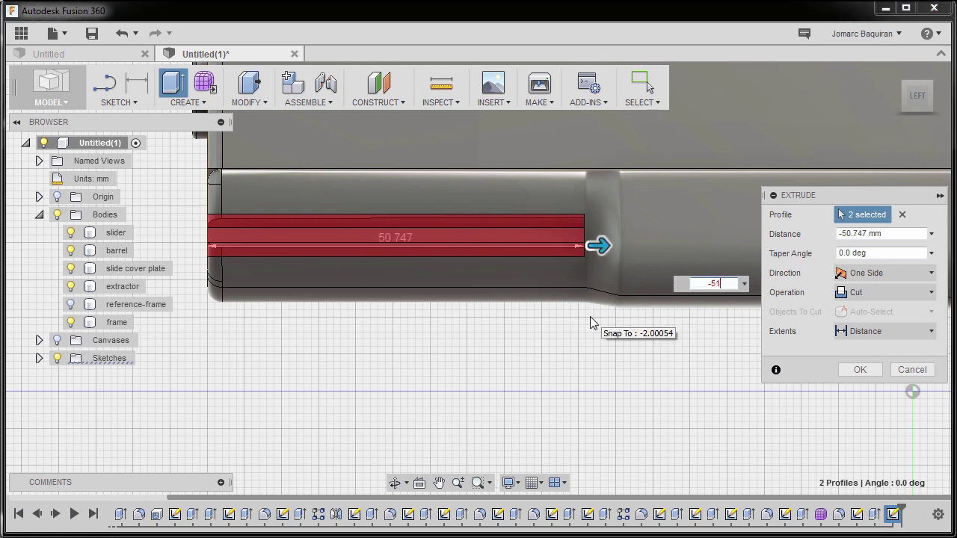
left_click(859, 369)
Step: Start a Mirror of features and choose the trapezoidal groove cut as the object
middle_click_drag(487, 272, 651, 348, "shift")
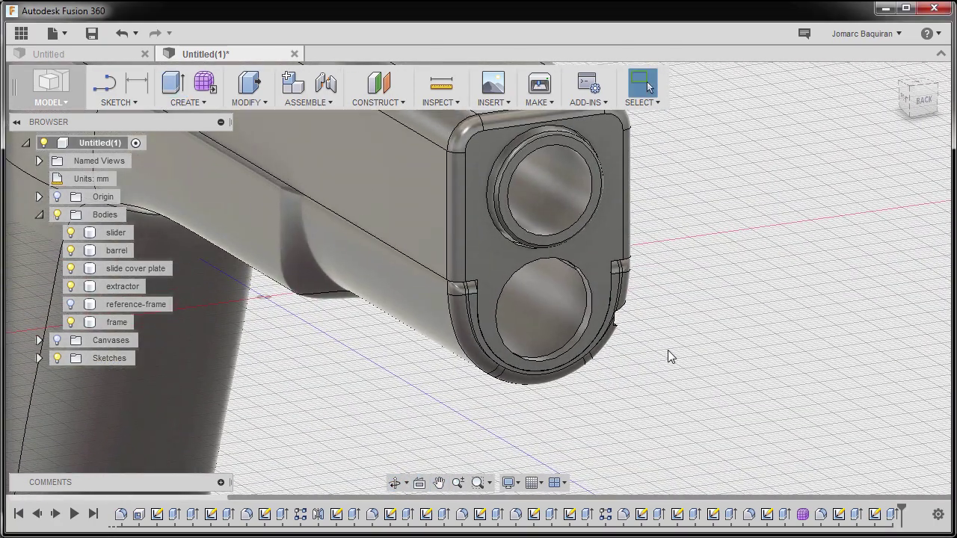
key("s")
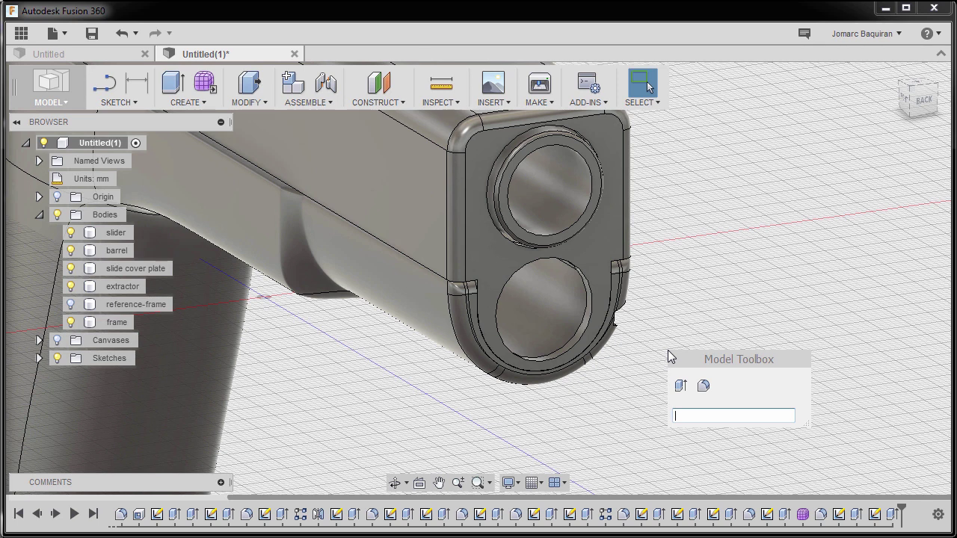
type("mi")
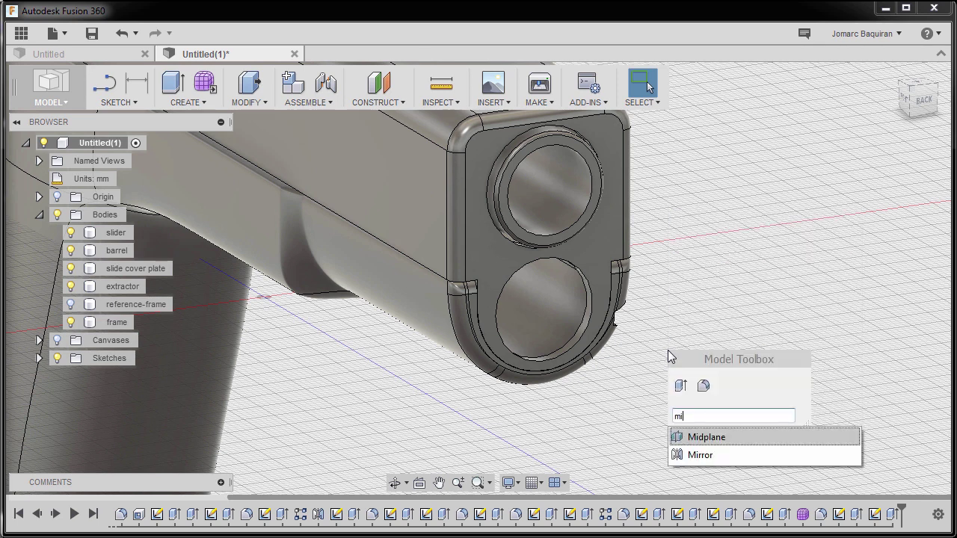
left_click(692, 454)
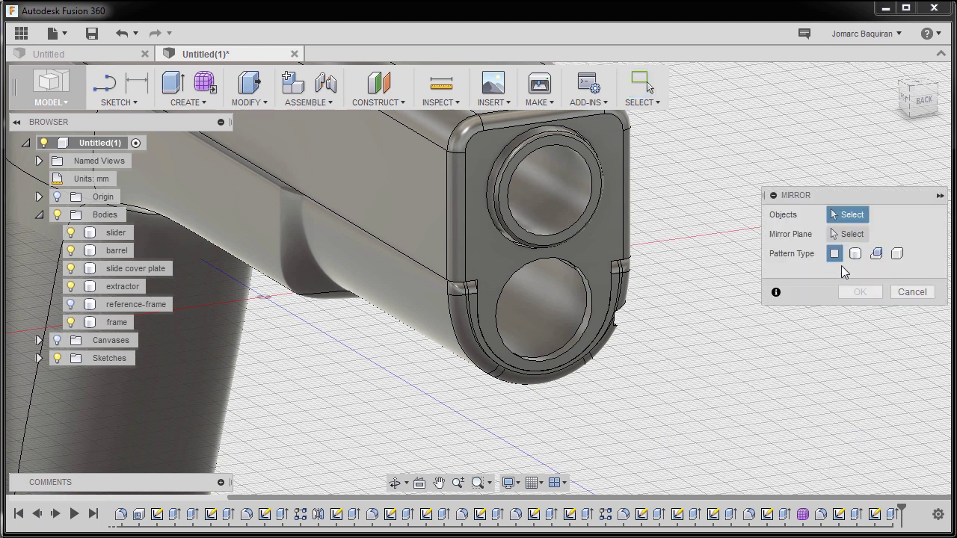
left_click(876, 254)
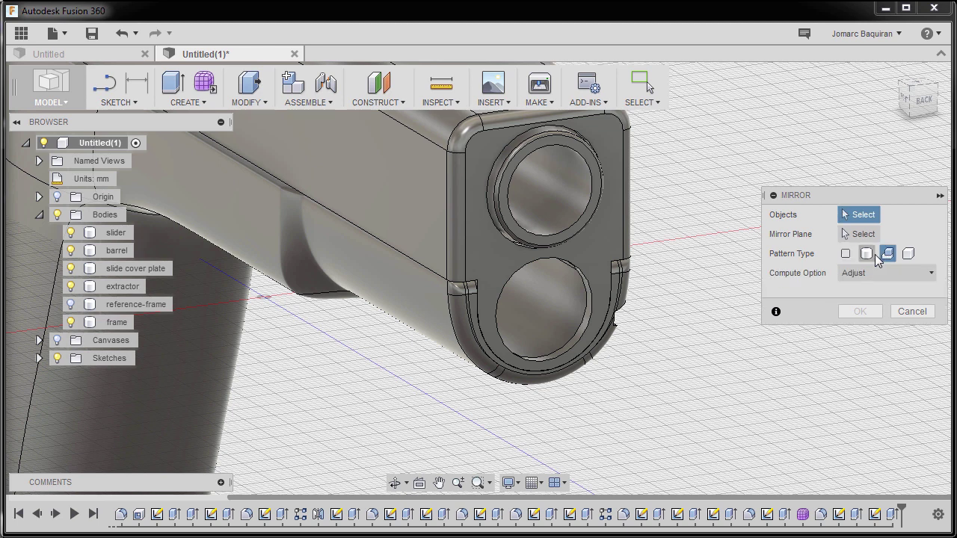
left_click(891, 514)
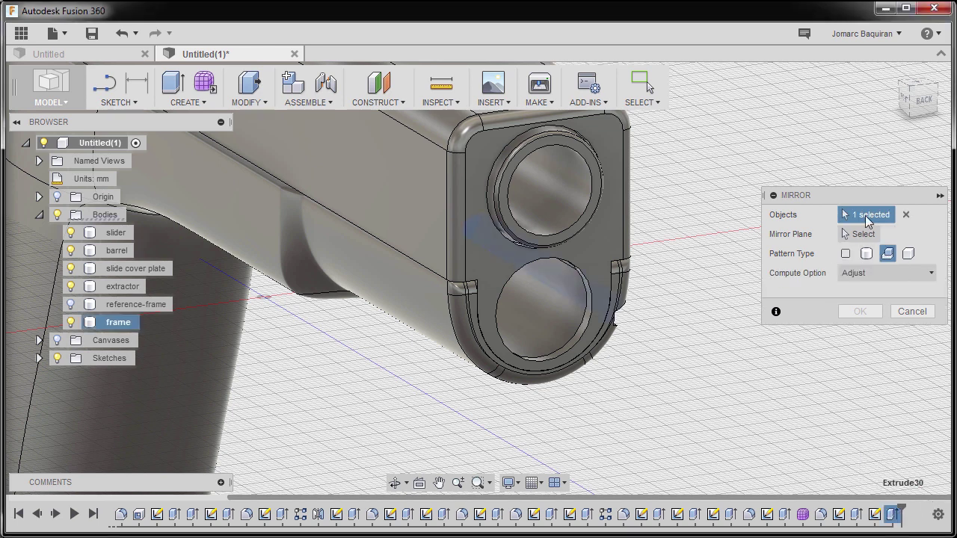
Step: Mirror the groove cut to the frame's opposite side across the YZ origin plane
left_click(860, 234)
middle_click_drag(306, 246, 673, 264, "shift")
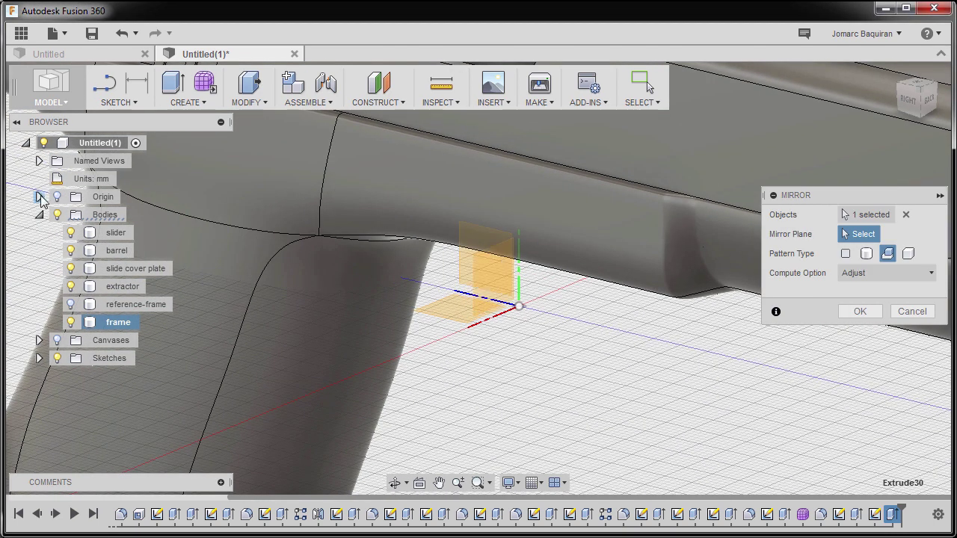
left_click(39, 196)
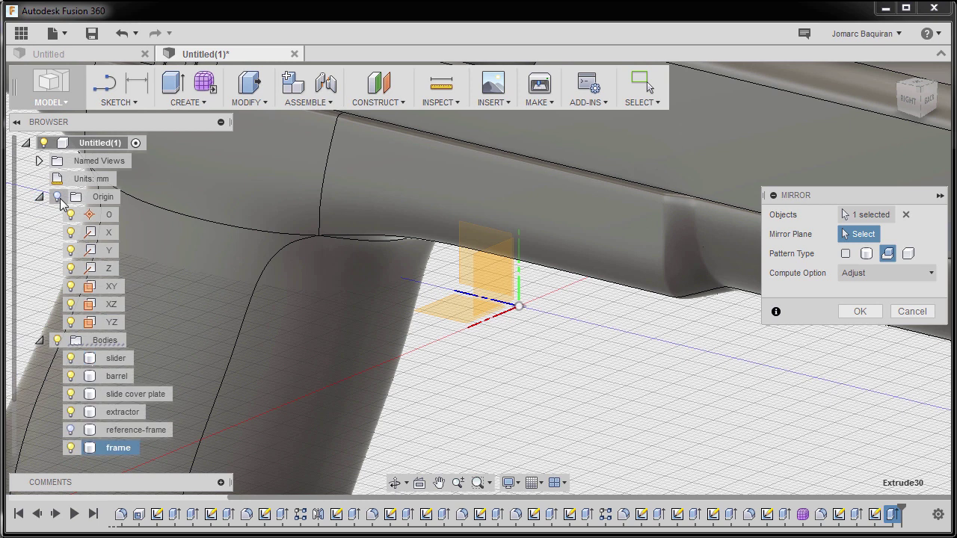
left_click(464, 240)
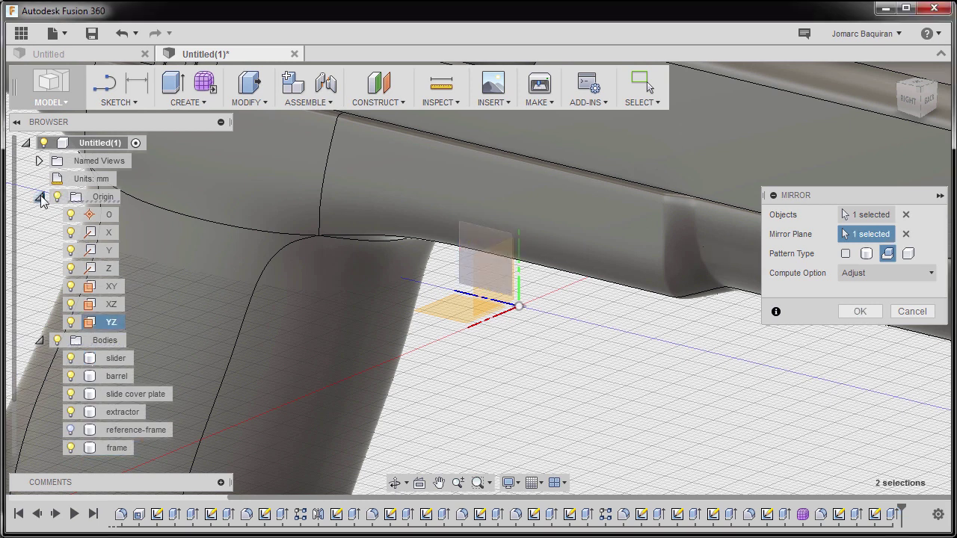
left_click(38, 197)
scroll(658, 344, "down", 5)
scroll(634, 324, "up", 4)
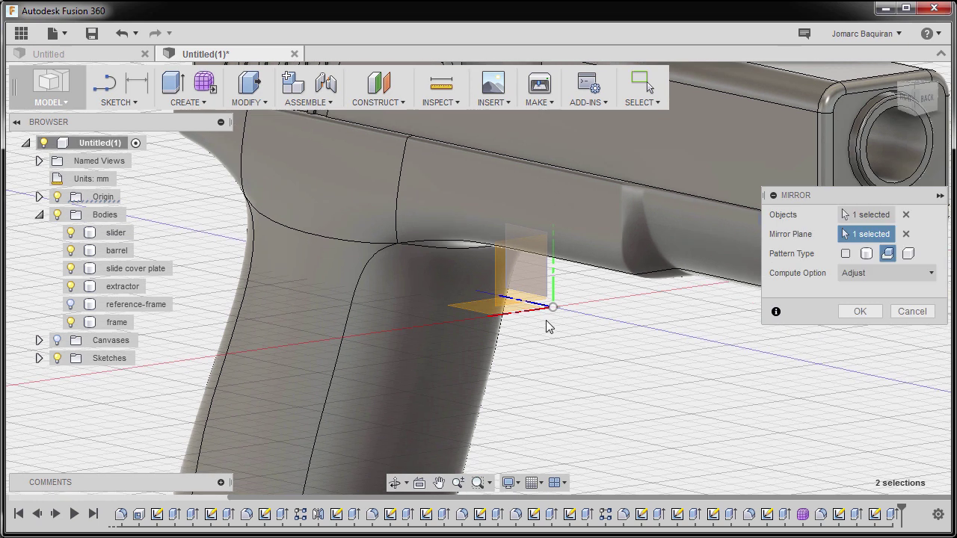
middle_click_drag(617, 314, 591, 301)
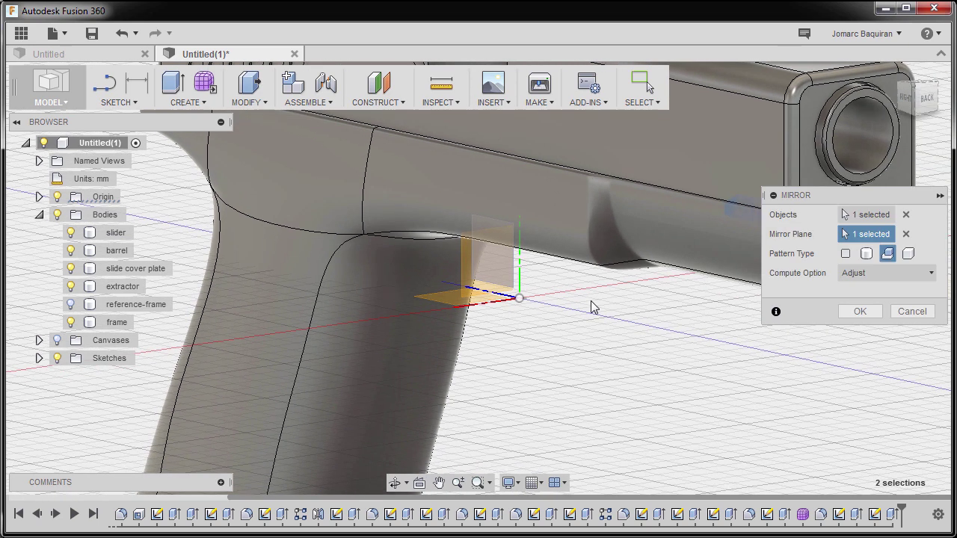
left_click(861, 312)
Step: Start a Fillet on the frame's side groove, selecting its short front edge and its inner and outer lengthwise edges
middle_click_drag(706, 301, 607, 297, "shift")
scroll(784, 252, "up", 3)
middle_click_drag(860, 250, 725, 276)
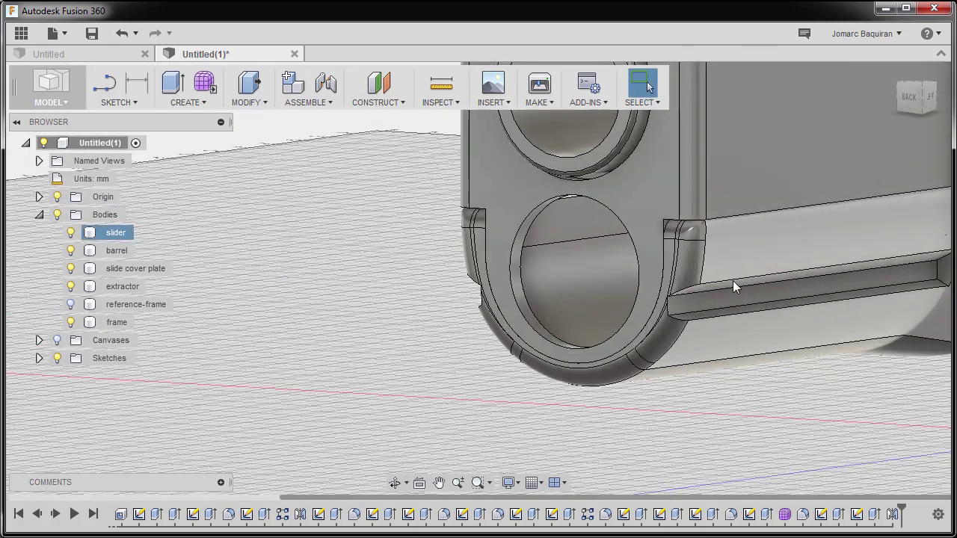
middle_click_drag(782, 388, 611, 401)
key("f")
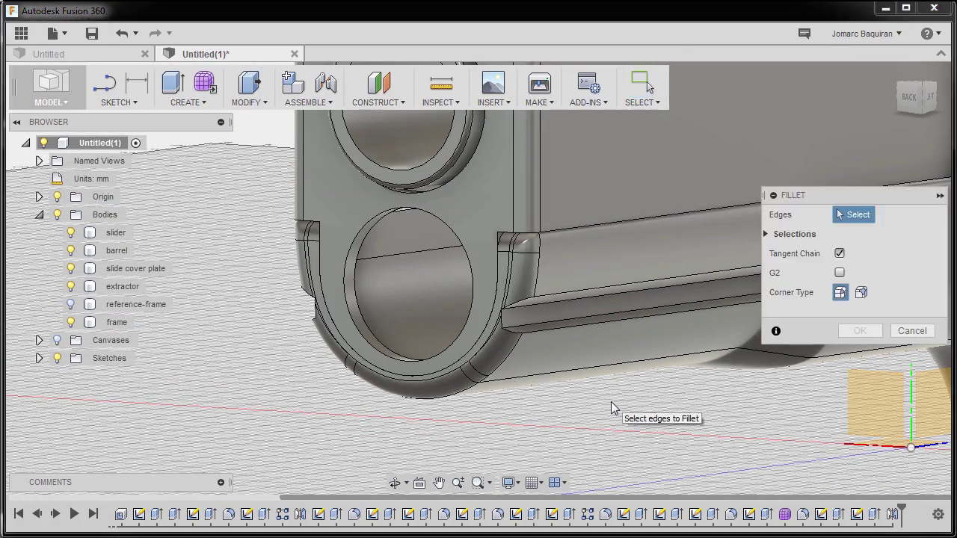
scroll(516, 322, "up", 5)
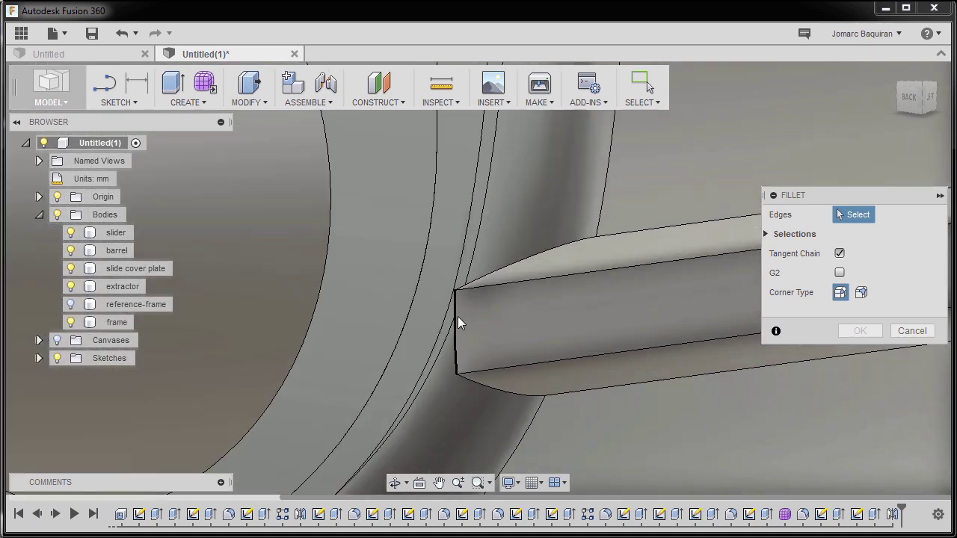
left_click(458, 321)
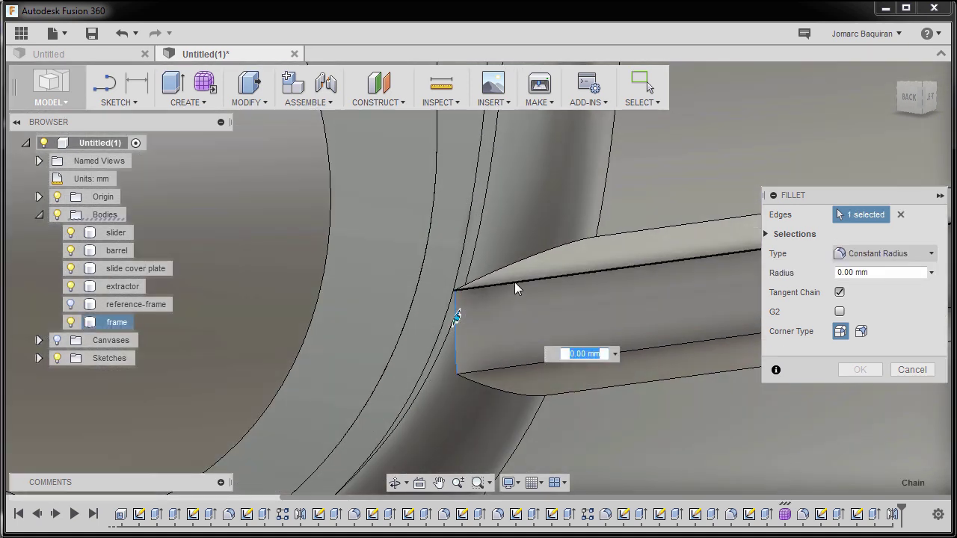
left_click(514, 281)
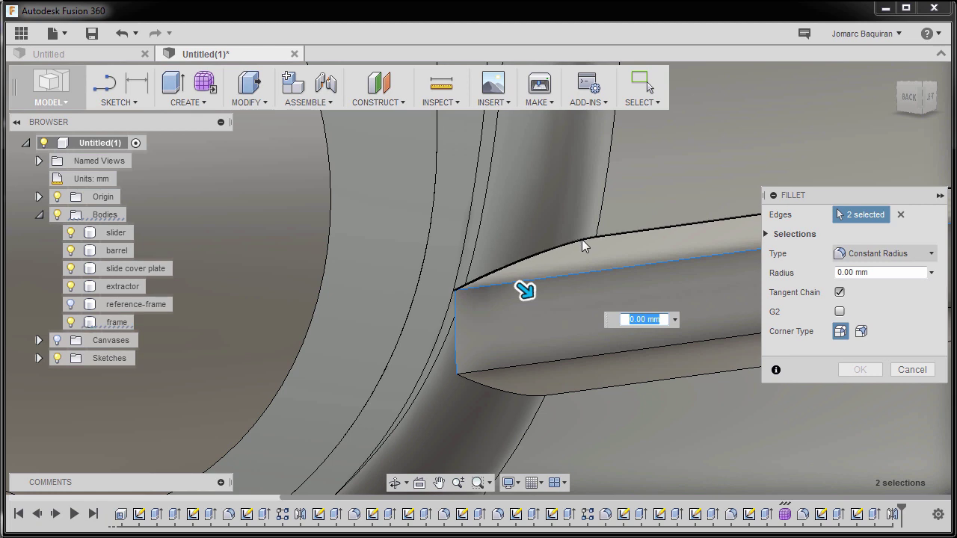
left_click(582, 239)
scroll(554, 296, "down", 2)
middle_click_drag(574, 341, 517, 306)
left_click(518, 303)
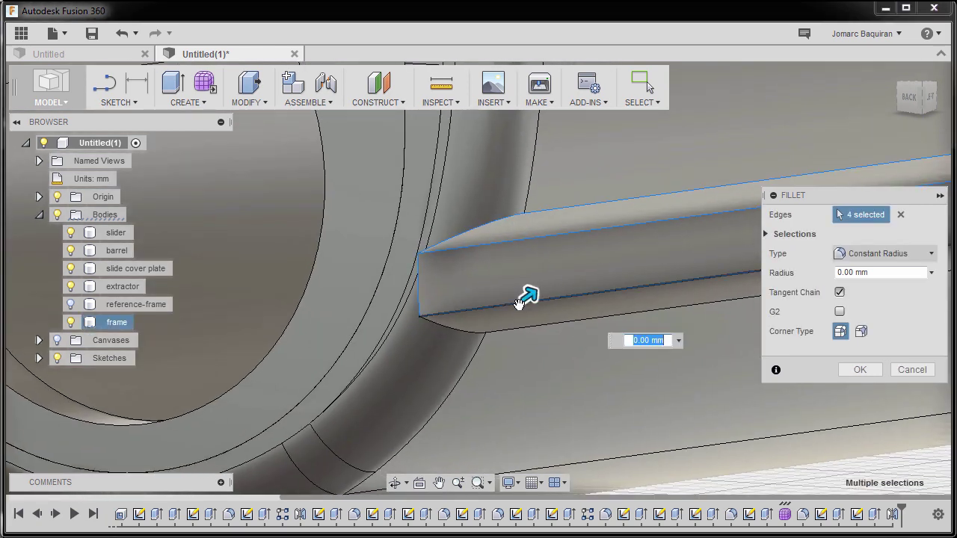
left_click(535, 326)
Step: Add the edges at the groove's closed rear end to the fillet and set the radius to 0.5 mm
scroll(598, 299, "down", 2)
middle_click_drag(643, 272, 163, 319)
middle_click_drag(576, 244, 544, 276, "shift")
left_click(535, 271)
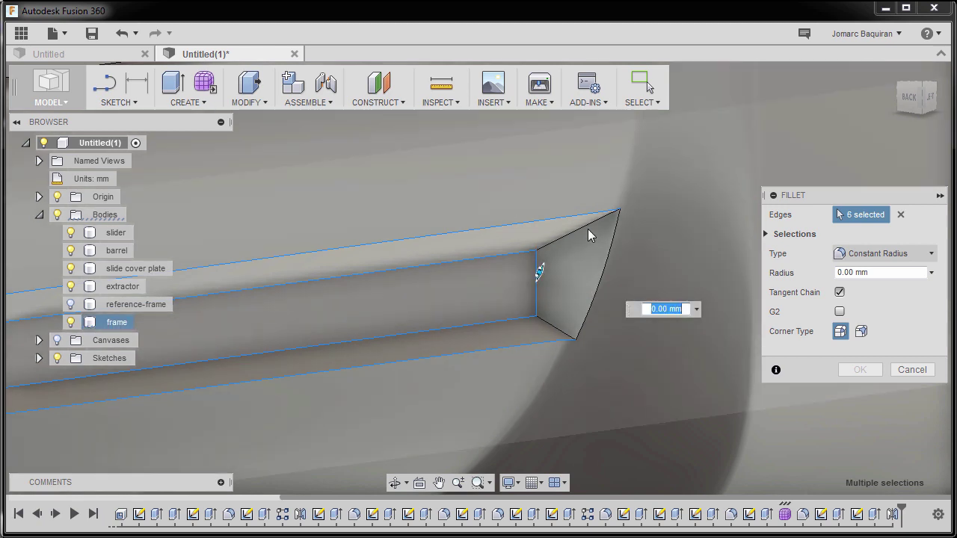
left_click(589, 224)
left_click(613, 233)
scroll(579, 303, "down", 2)
scroll(580, 304, "down", 1)
middle_click_drag(534, 301, 602, 279)
scroll(602, 280, "down", 1)
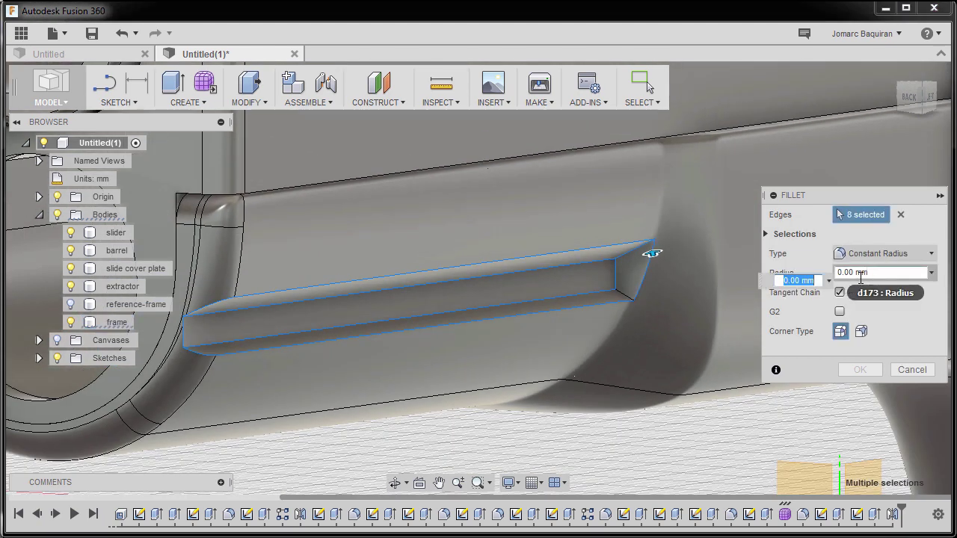
type(".5")
Step: Add the mirrored groove's closed rear-end edges and its inner and outer lengthwise edges to the fillet selection
middle_click_drag(458, 342, 583, 318, "shift")
middle_click_drag(515, 311, 623, 248, "shift")
scroll(424, 216, "up", 2)
middle_click_drag(424, 215, 299, 269)
scroll(209, 261, "up", 3)
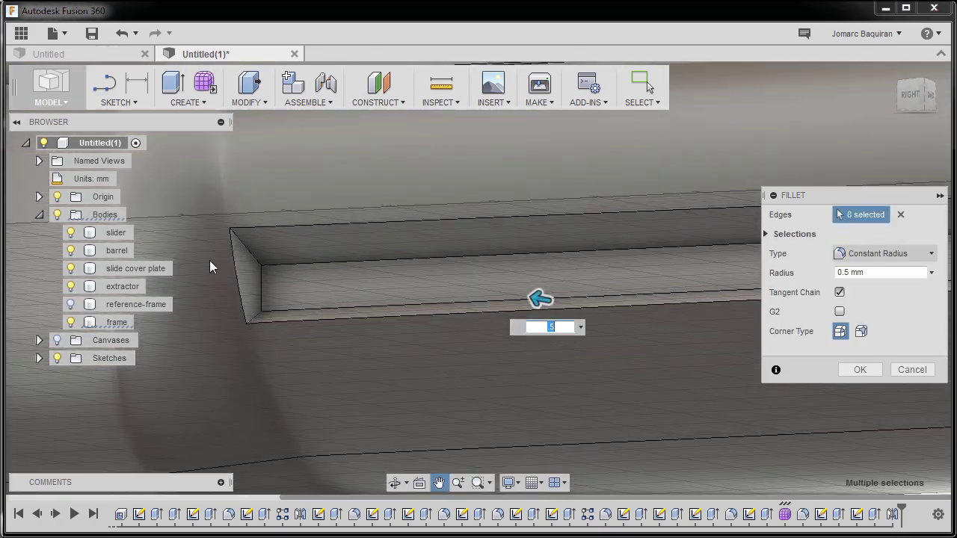
left_click(234, 246)
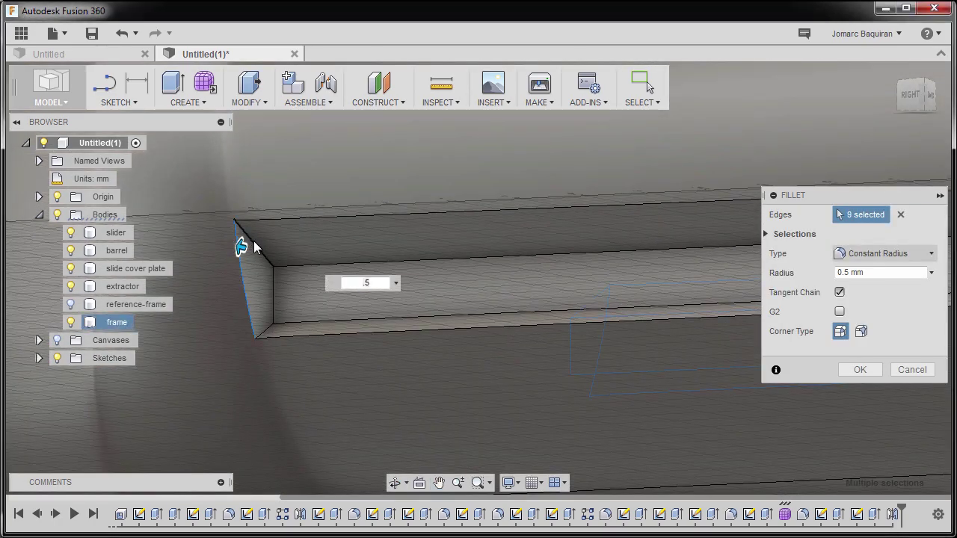
left_click(314, 262)
left_click(276, 293)
left_click(324, 221)
left_click(299, 320)
left_click(266, 336)
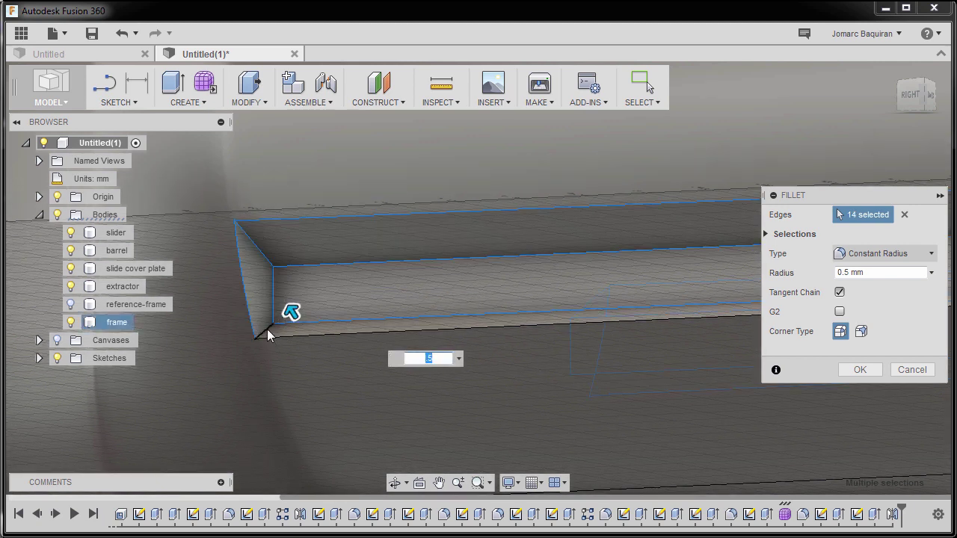
left_click(267, 329)
left_click(299, 335)
Step: Add the mirrored groove's short front edge to the selection and apply the 0.5 mm fillet to both side grooves
mouse_move(521, 286)
middle_mouse_down("shift")
mouse_move(563, 284)
mouse_move(493, 271)
mouse_move(581, 299)
mouse_move(604, 275)
mouse_move(507, 283)
middle_mouse_up("shift")
left_click(508, 266)
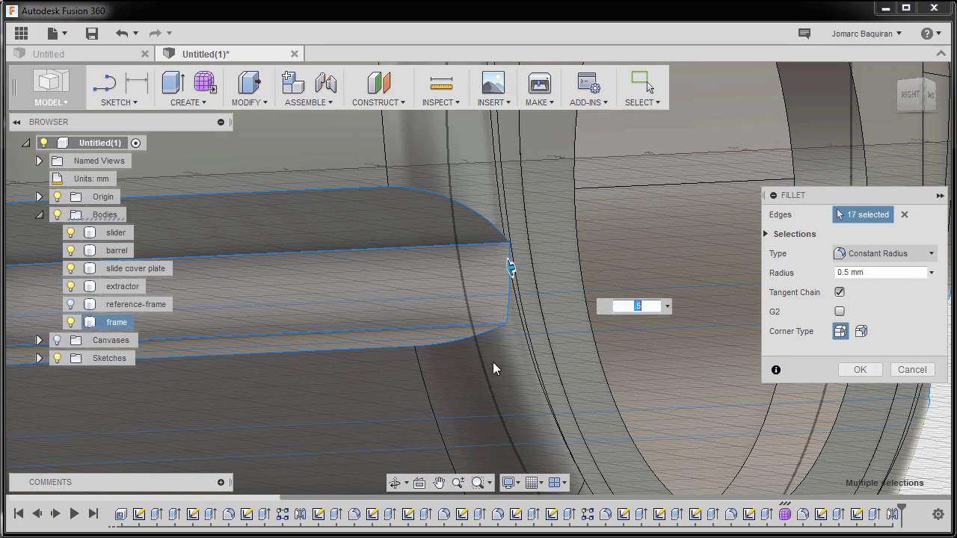
scroll(550, 297, "down", 3)
middle_click_drag(518, 305, 441, 331, "shift")
middle_click_drag(484, 292, 438, 307, "shift")
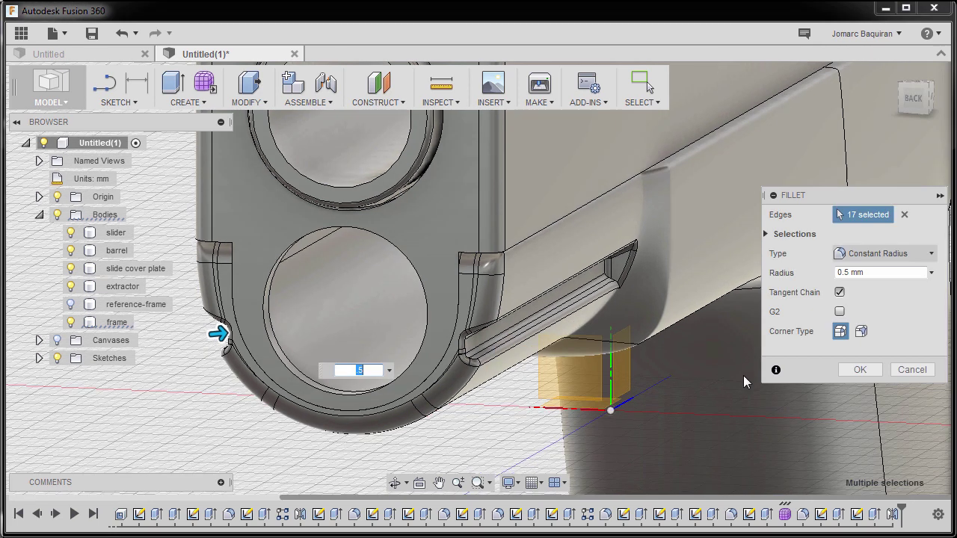
left_click(858, 370)
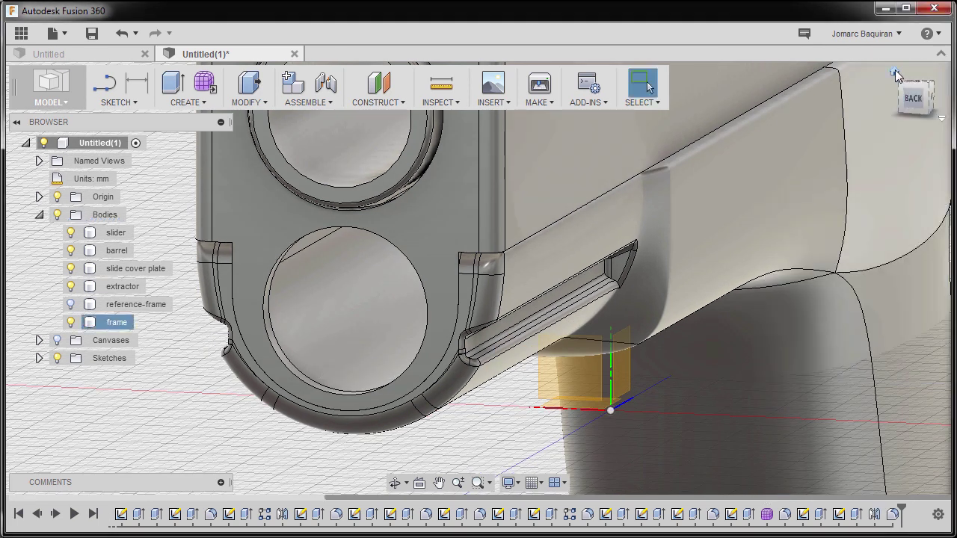
Step: Return the model to its home view and hide the origin planes and axes
left_click(895, 71)
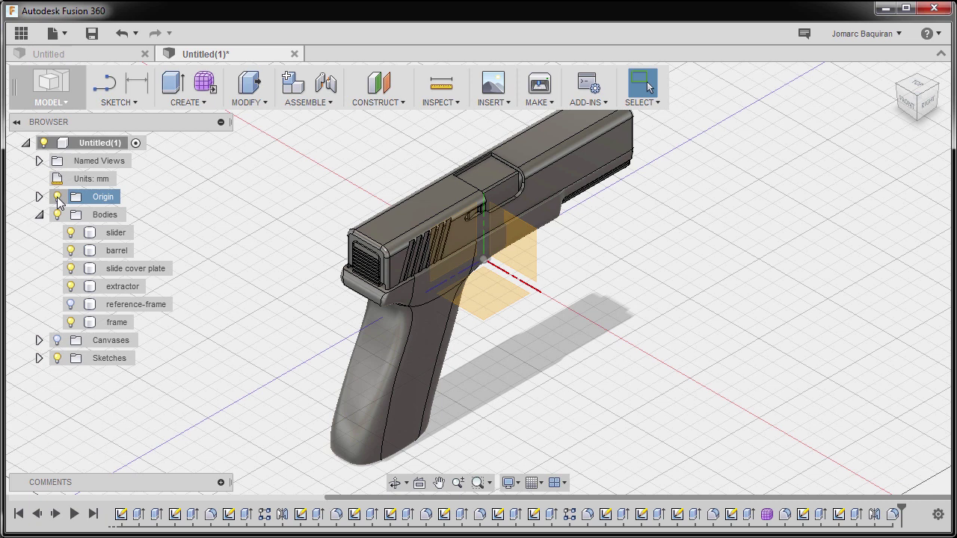
left_click(58, 197)
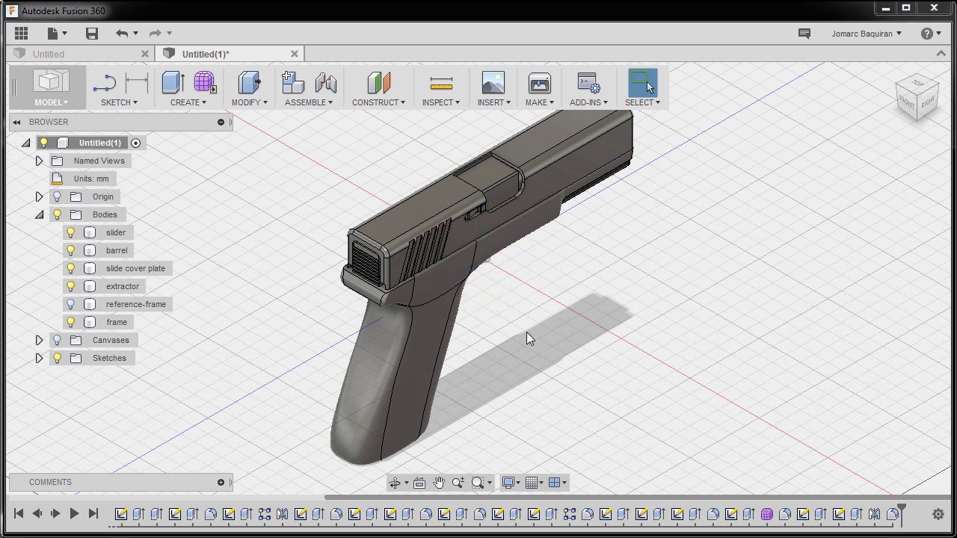